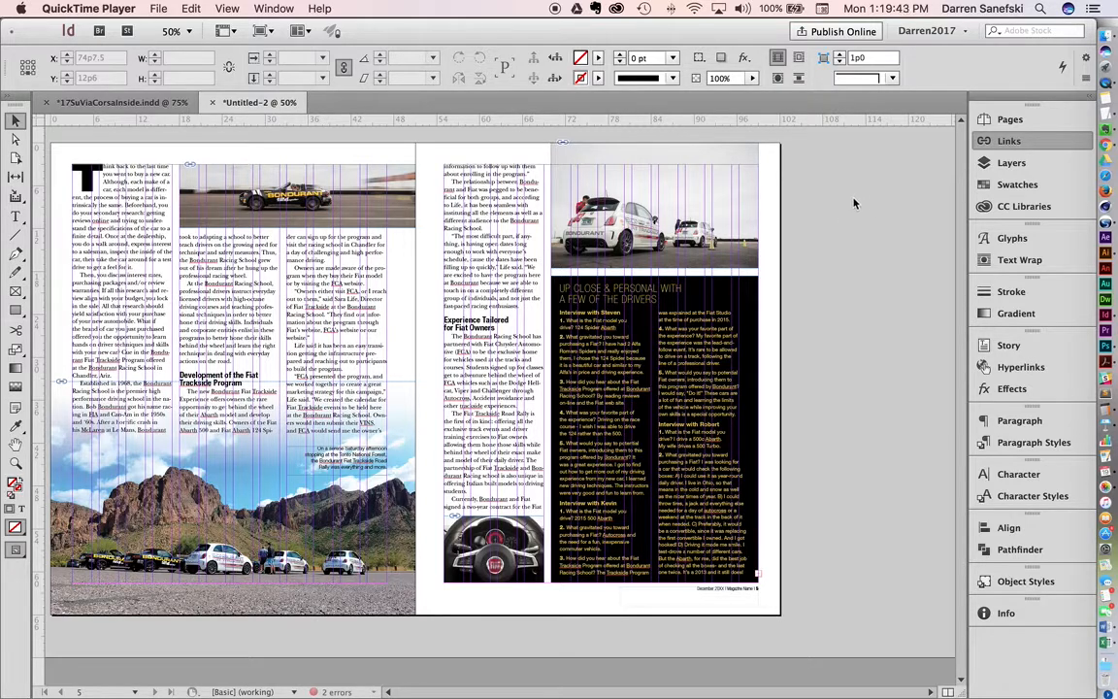
# Step: Display the Links panel with the document's placed images
pyautogui.click(976, 141)
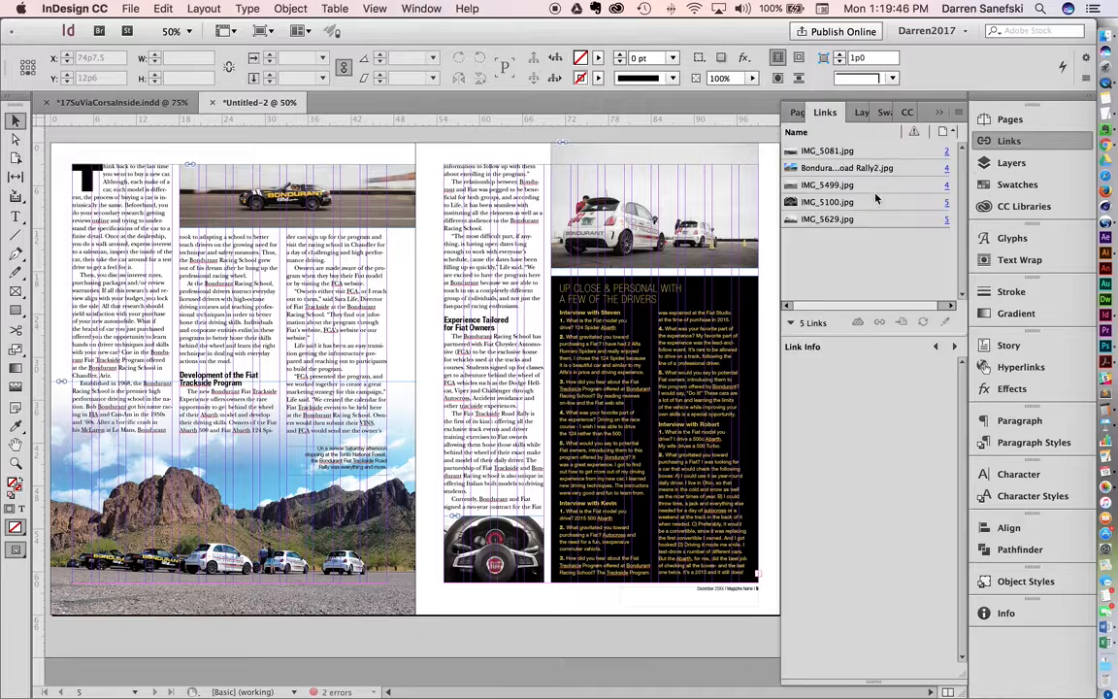
pyautogui.click(1010, 142)
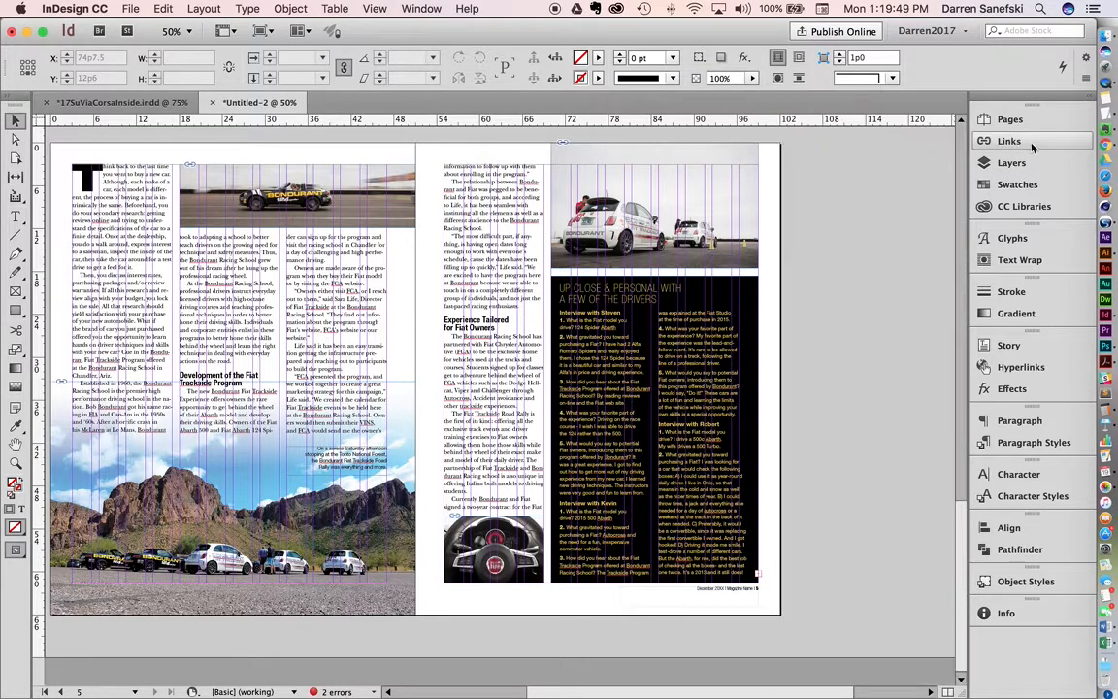
pyautogui.click(1010, 142)
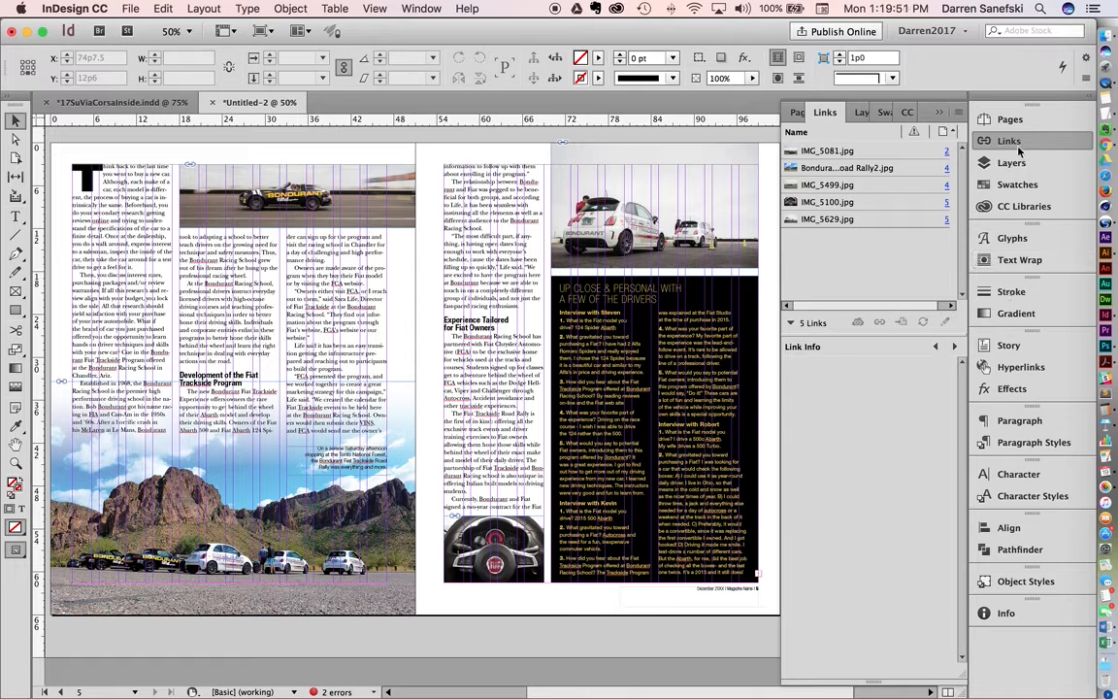
pyautogui.click(415, 8)
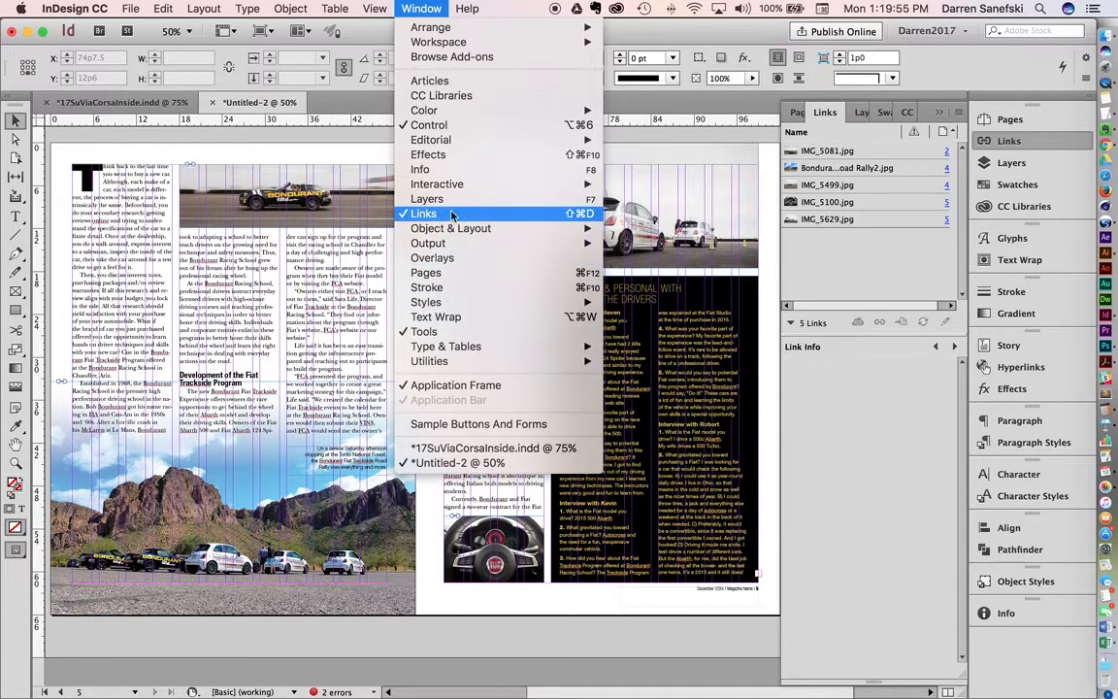
pyautogui.click(891, 427)
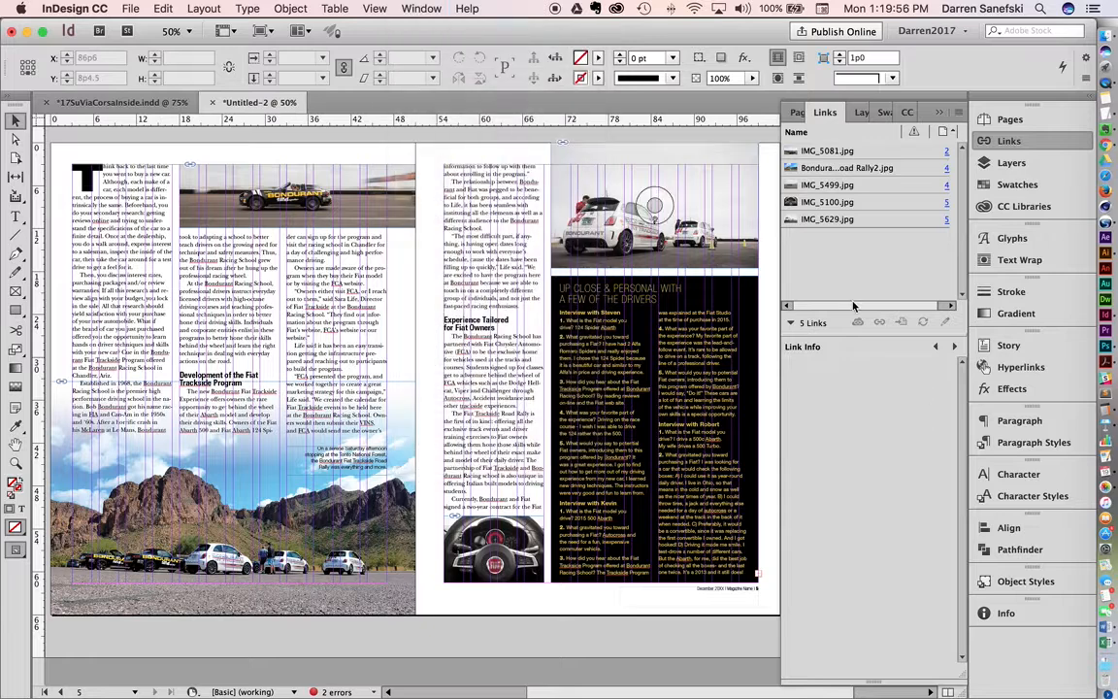
# Step: Check the link info and effective PPI of the white Fiat photo, the track photo and the mountain landscape on the article spread
pyautogui.click(658, 202)
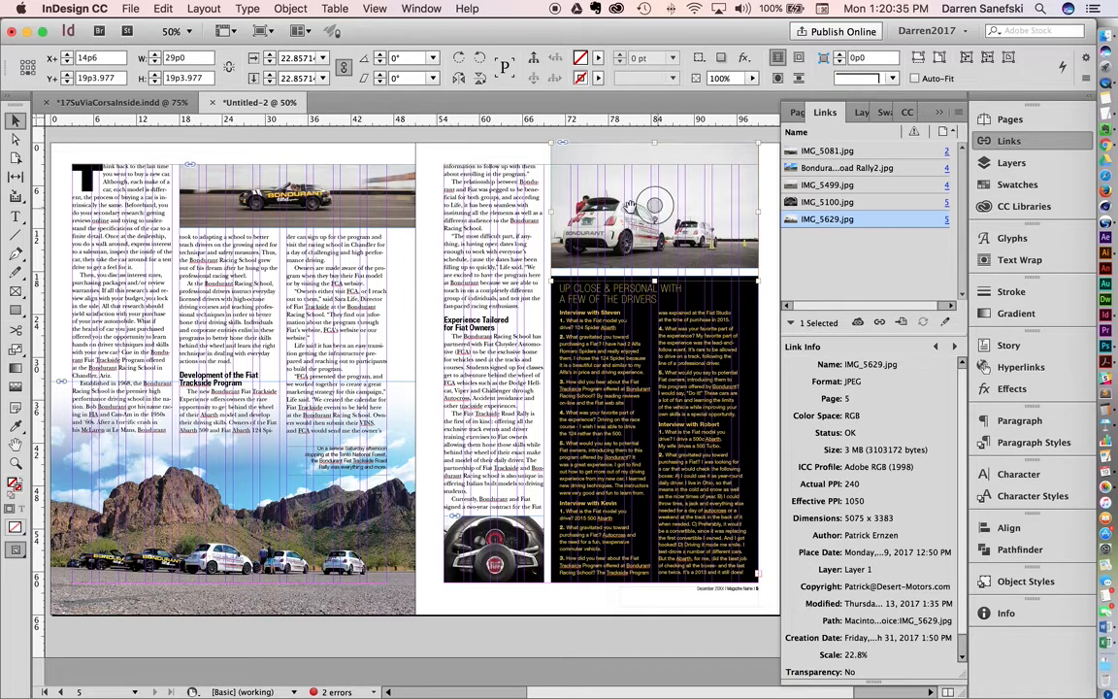
pyautogui.click(300, 198)
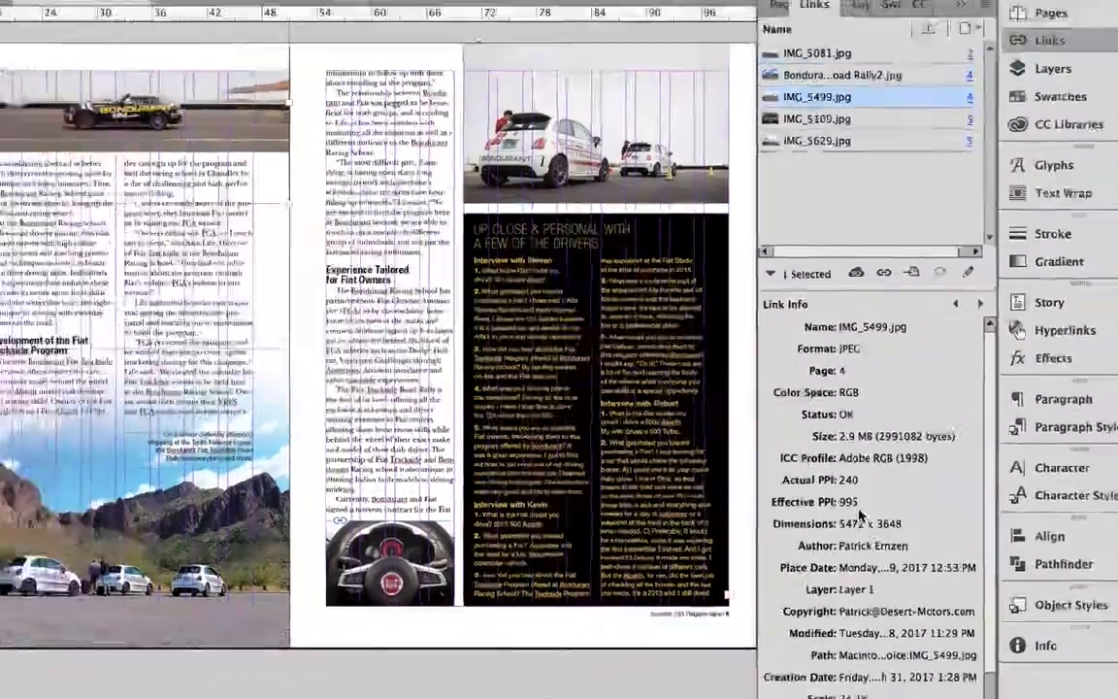
pyautogui.click(100, 656)
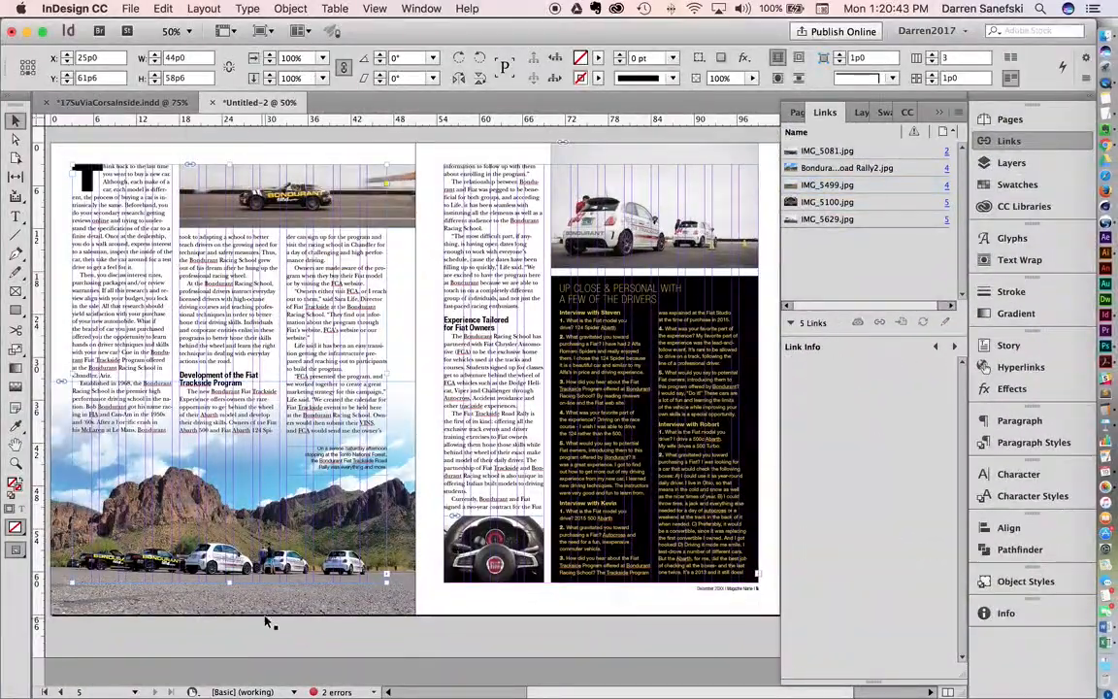
pyautogui.click(230, 494)
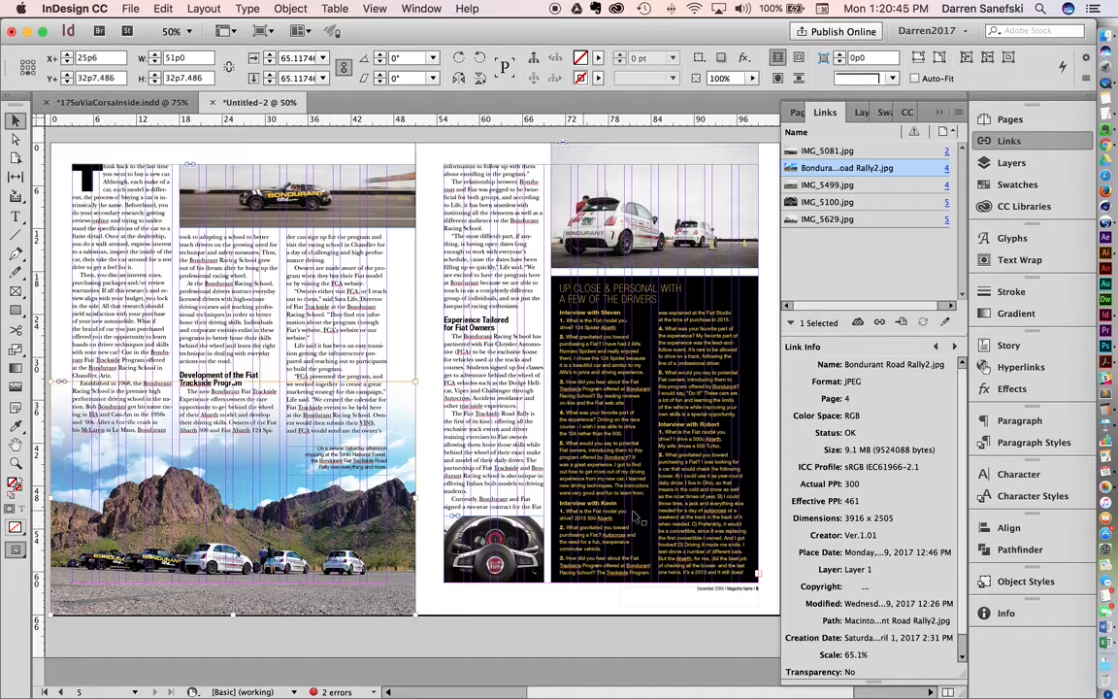
# Step: Examine the link info and effective PPI of the full-spread Bondurant car photo on the opening spread
pyautogui.scroll(5, 438, 306)
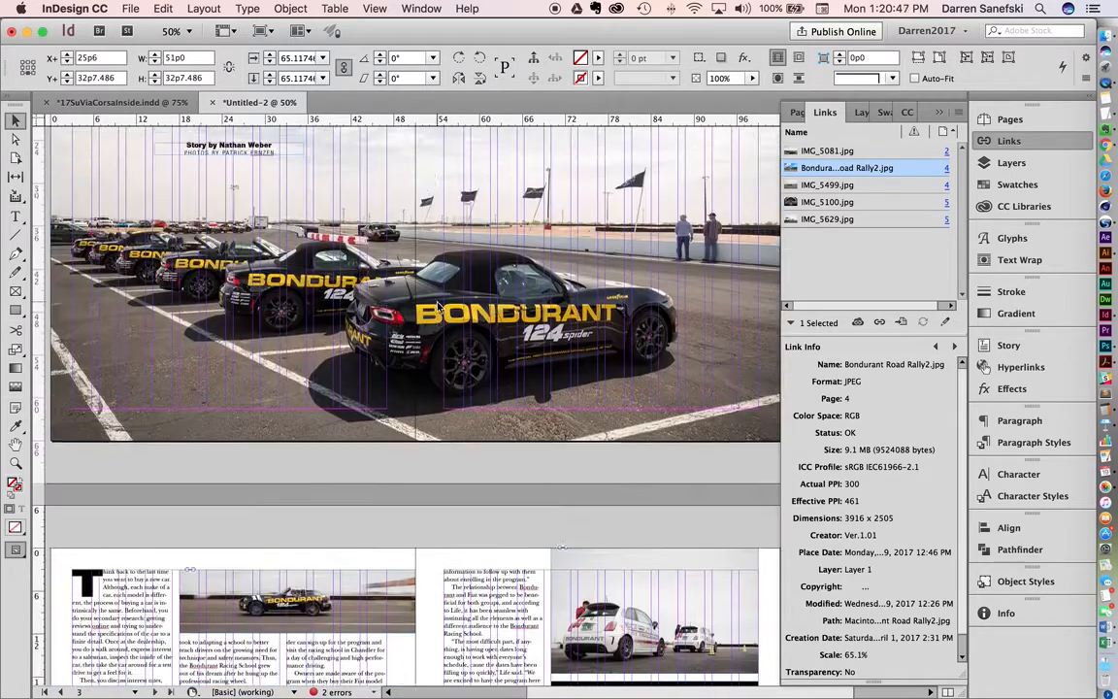
pyautogui.scroll(5, 439, 307)
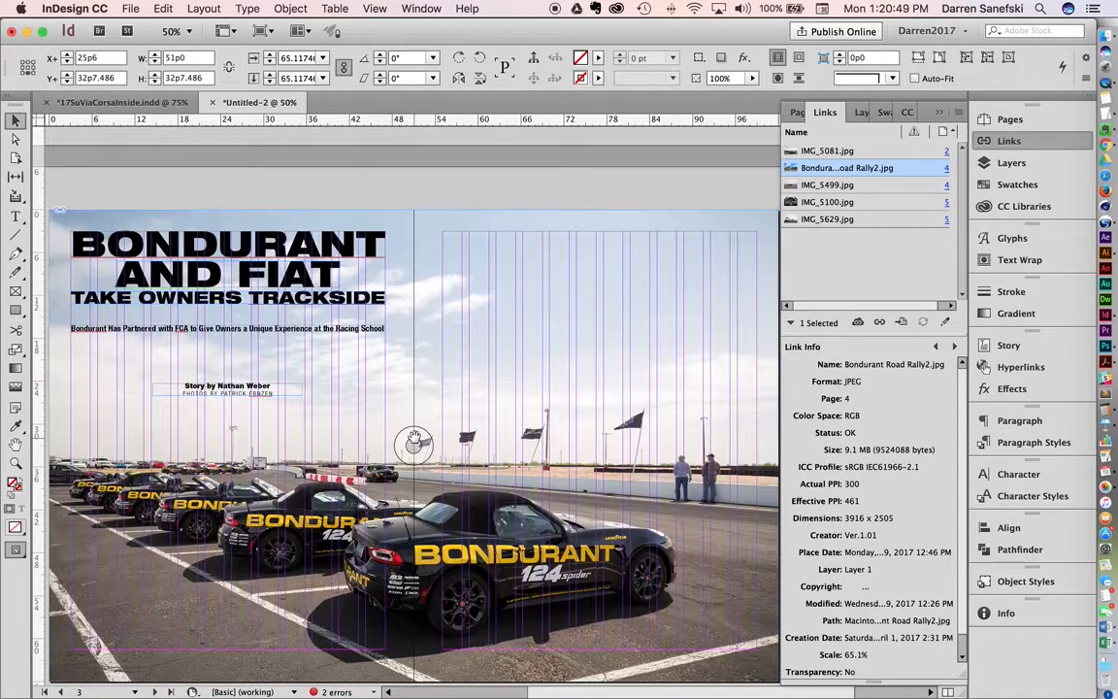
pyautogui.click(415, 440)
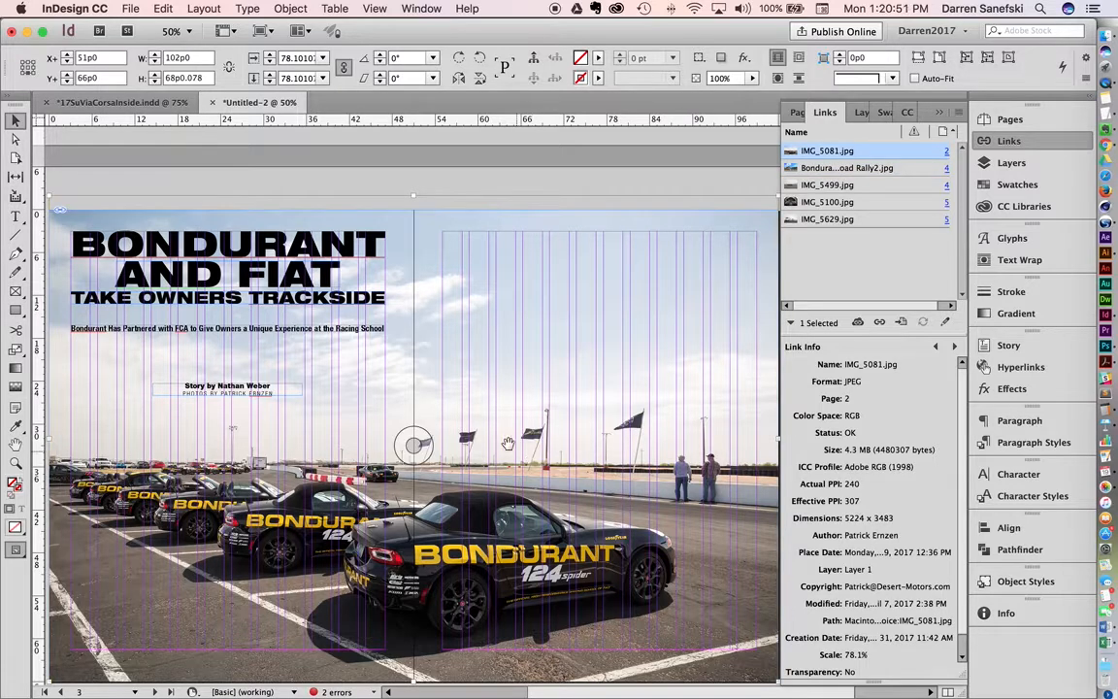
pyautogui.scroll(-8, 511, 425)
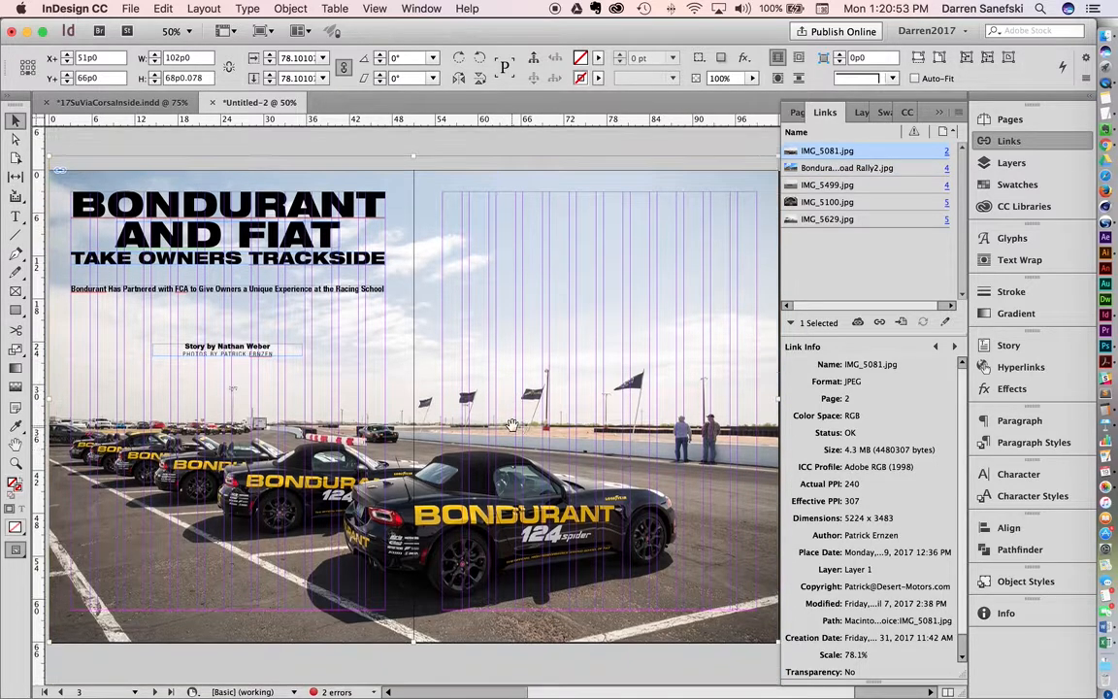
pyautogui.scroll(-9, 512, 425)
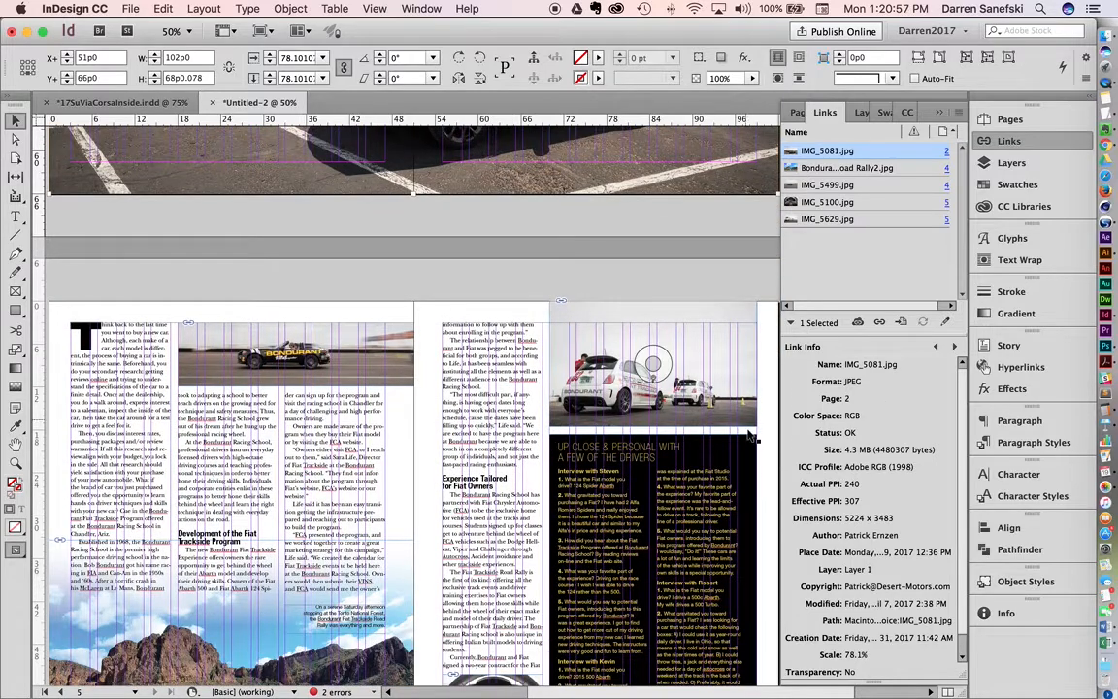
pyautogui.scroll(2, 536, 292)
pyautogui.scroll(10, 594, 324)
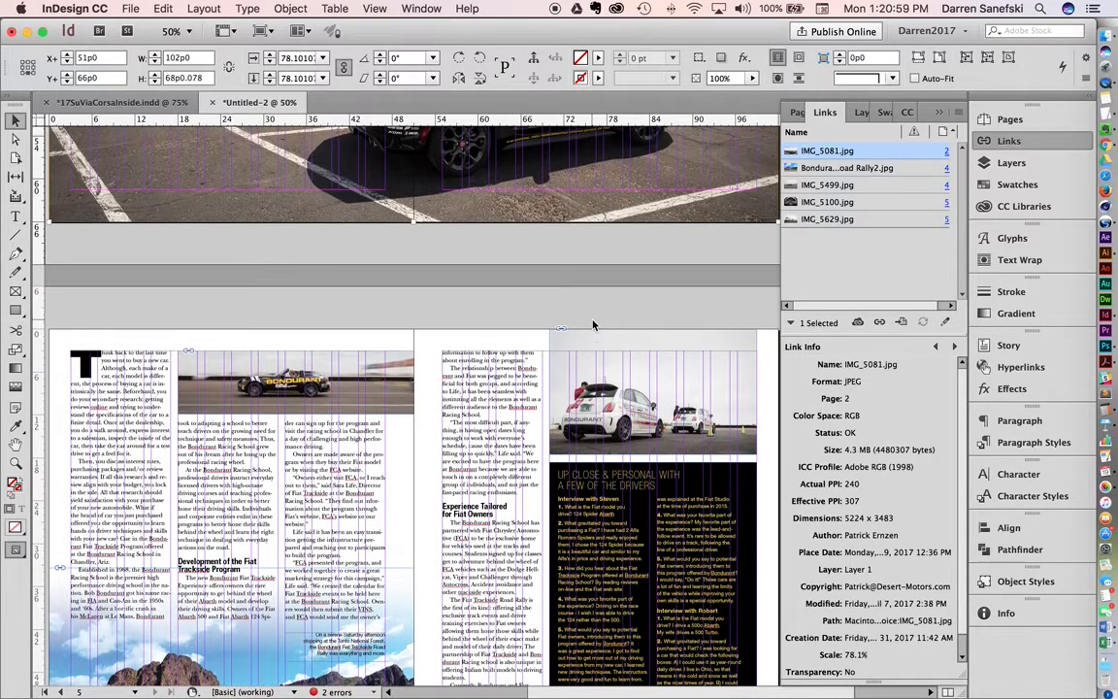
pyautogui.scroll(3, 592, 319)
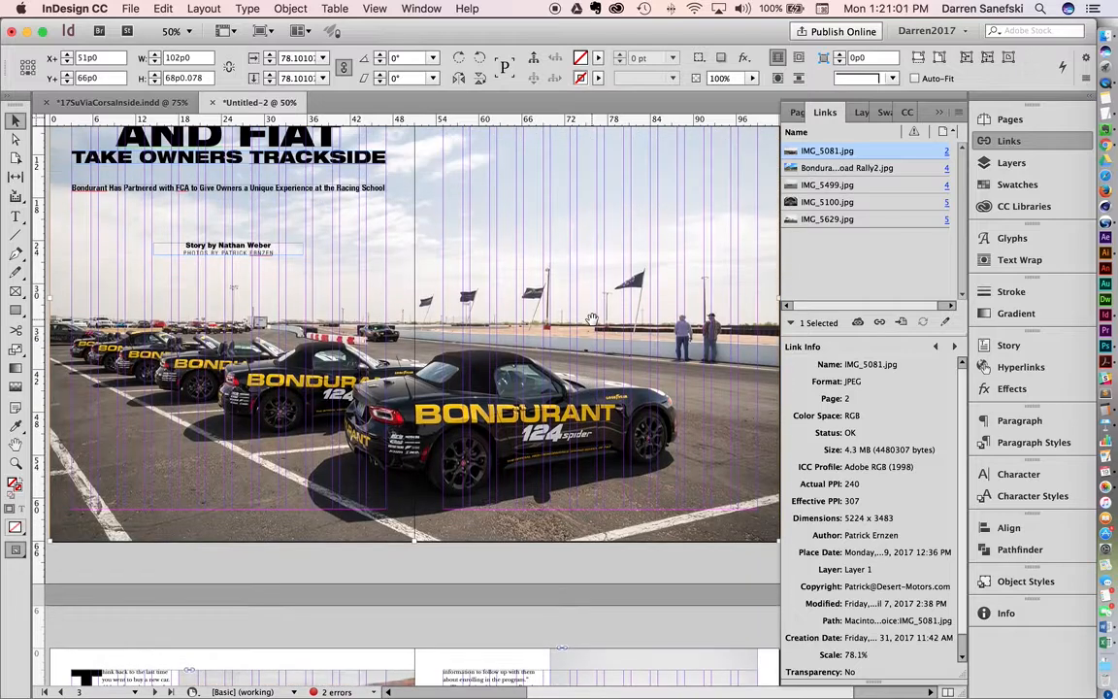
pyautogui.scroll(3, 594, 321)
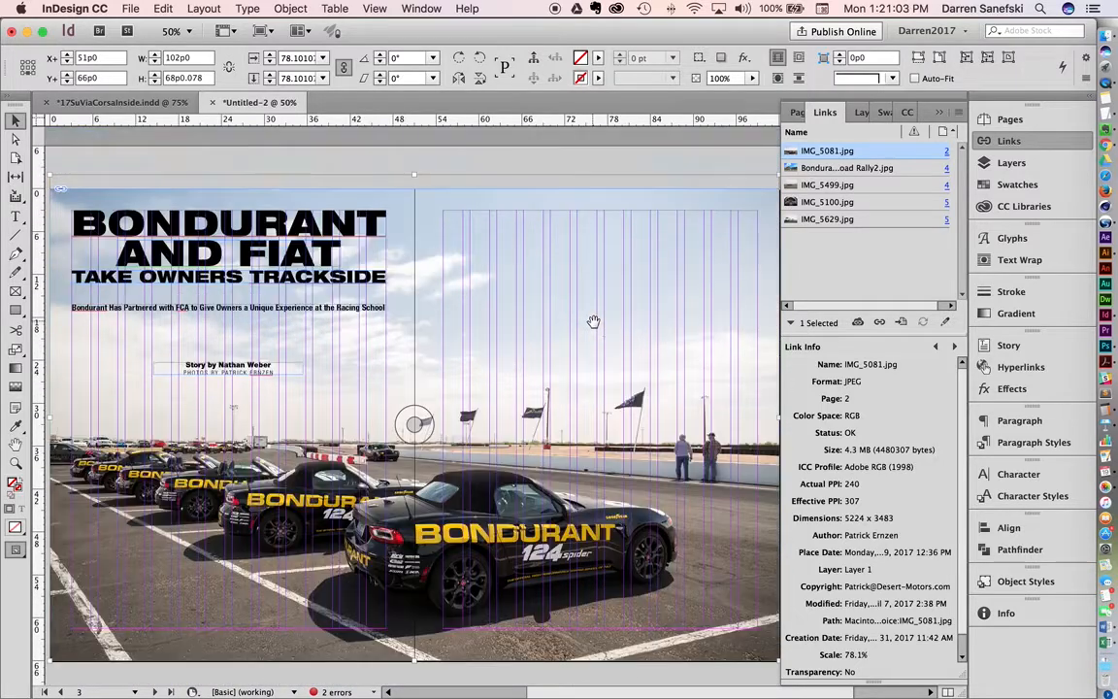
pyautogui.scroll(-3, 593, 322)
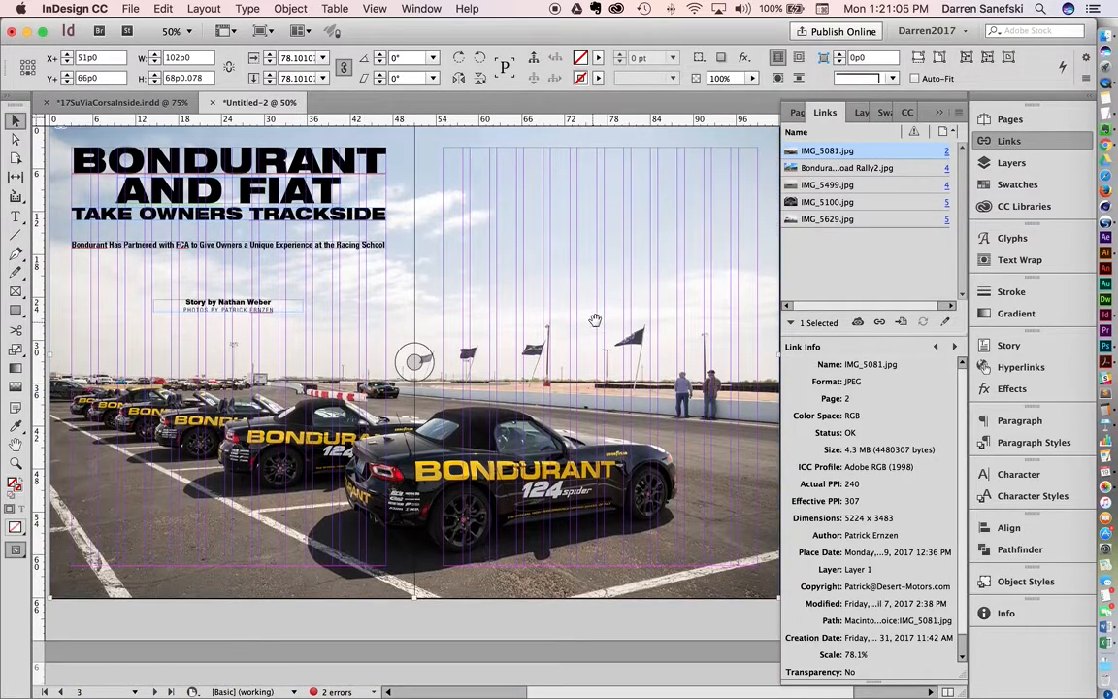
# Step: Enlarge the opening spread's photo with its frame to about 225p6 by 145p11, extending well past the page edges
pyautogui.doubleClick(600, 310)
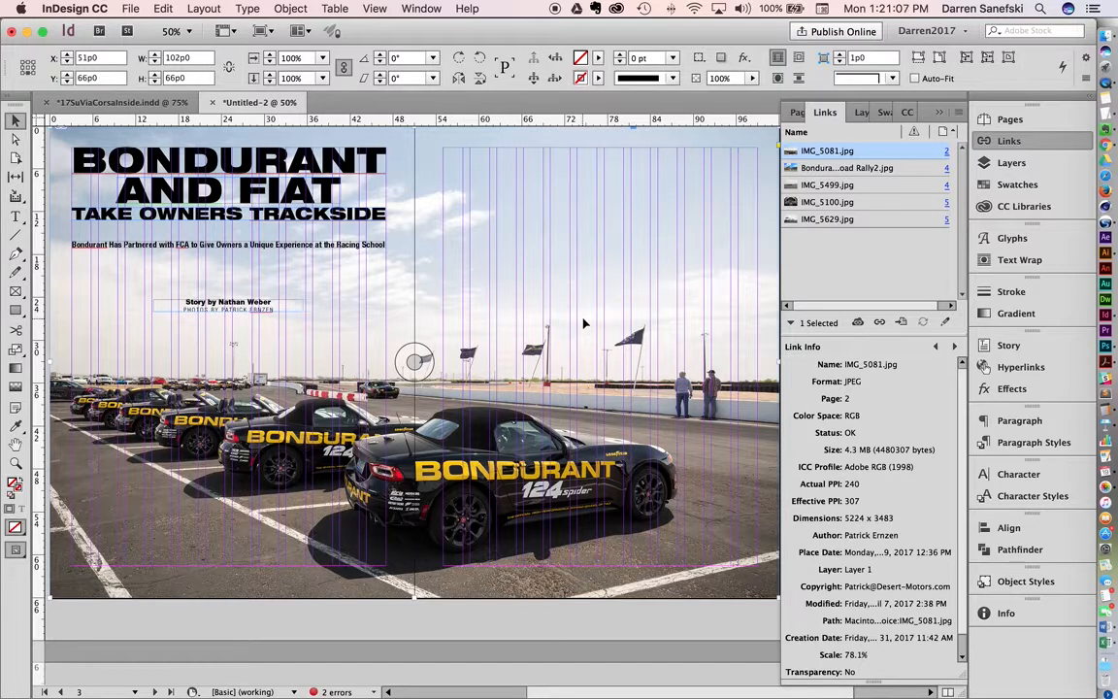
pyautogui.keyDown('alt'); pyautogui.keyDown('super'); pyautogui.click(585, 320); pyautogui.keyUp('super'); pyautogui.keyUp('alt')
pyautogui.keyDown('alt'); pyautogui.keyDown('super'); pyautogui.click(582, 368); pyautogui.keyUp('super'); pyautogui.keyUp('alt')
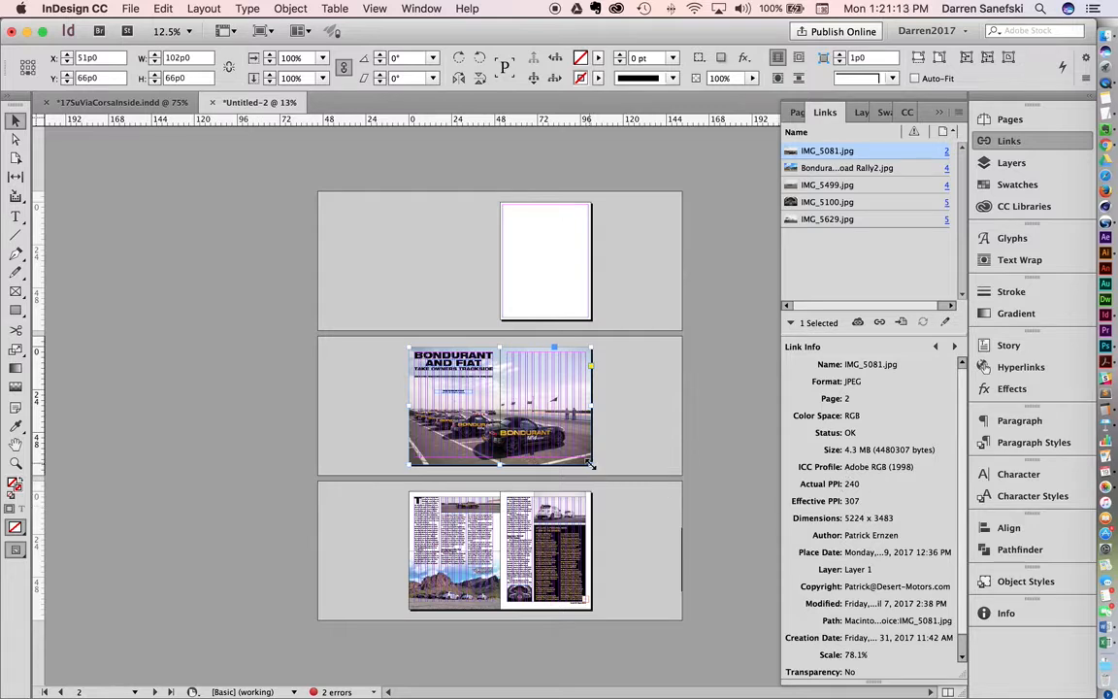
pyautogui.moveTo(590, 464); pyautogui.dragTo(754, 570)
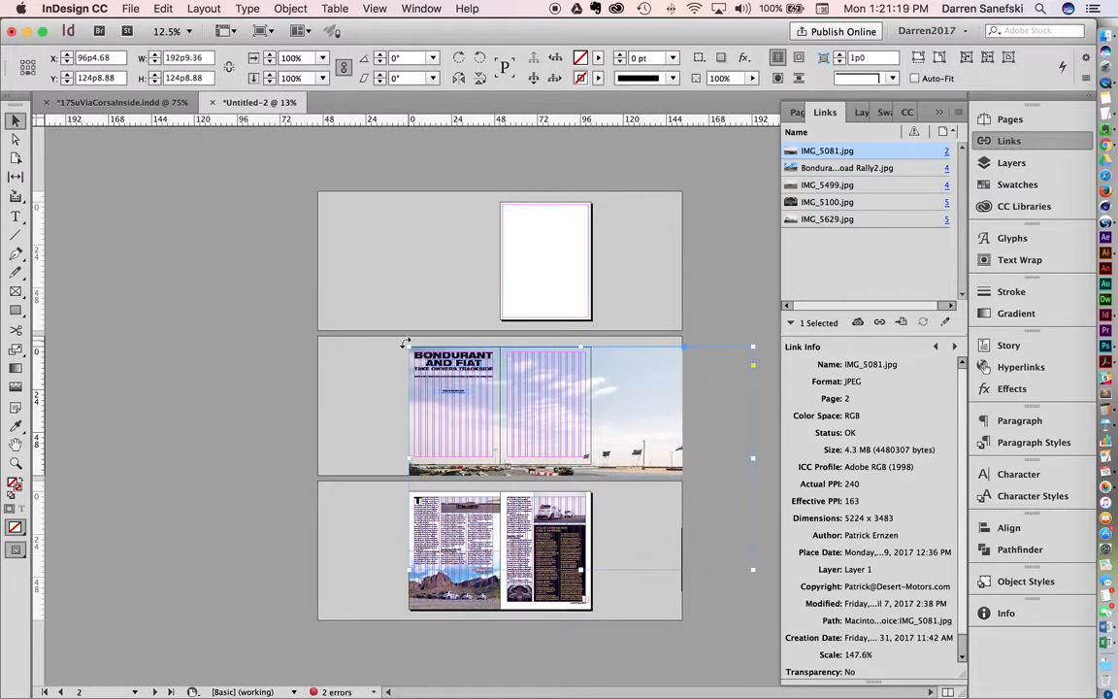
pyautogui.moveTo(406, 347); pyautogui.dragTo(350, 309)
pyautogui.moveTo(636, 462); pyautogui.dragTo(620, 410)
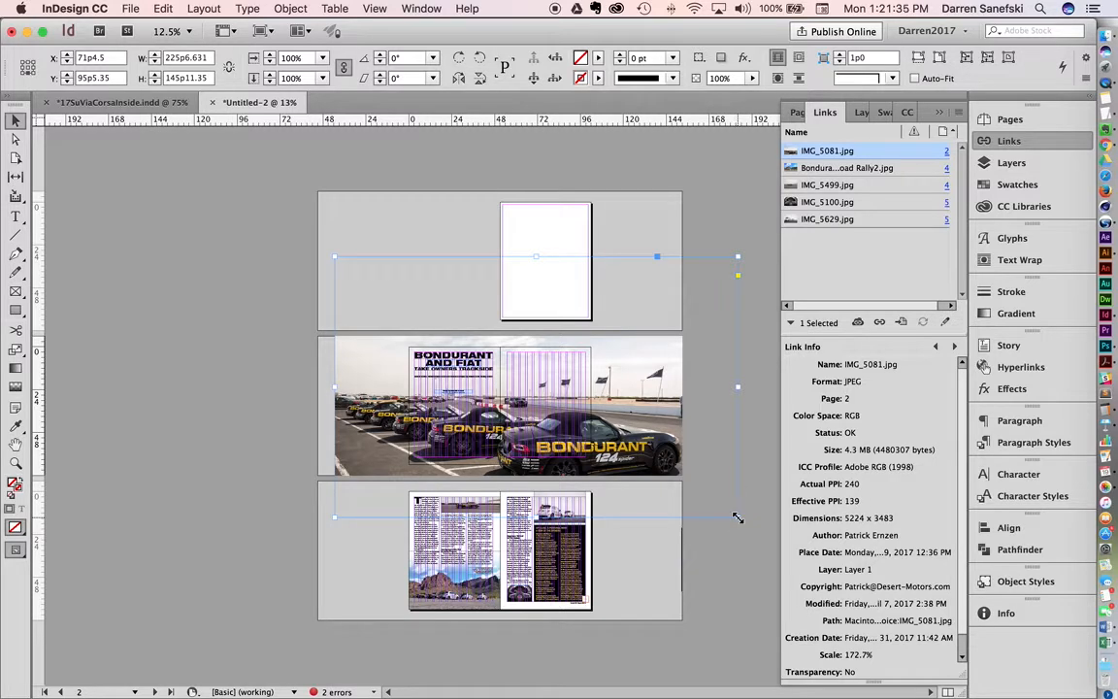
# Step: Scale the opening photo and its frame back to 102p0 by 66p0, realign them with the spread and deselect
pyautogui.moveTo(738, 517); pyautogui.dragTo(591, 391)
pyautogui.moveTo(335, 257); pyautogui.dragTo(410, 305)
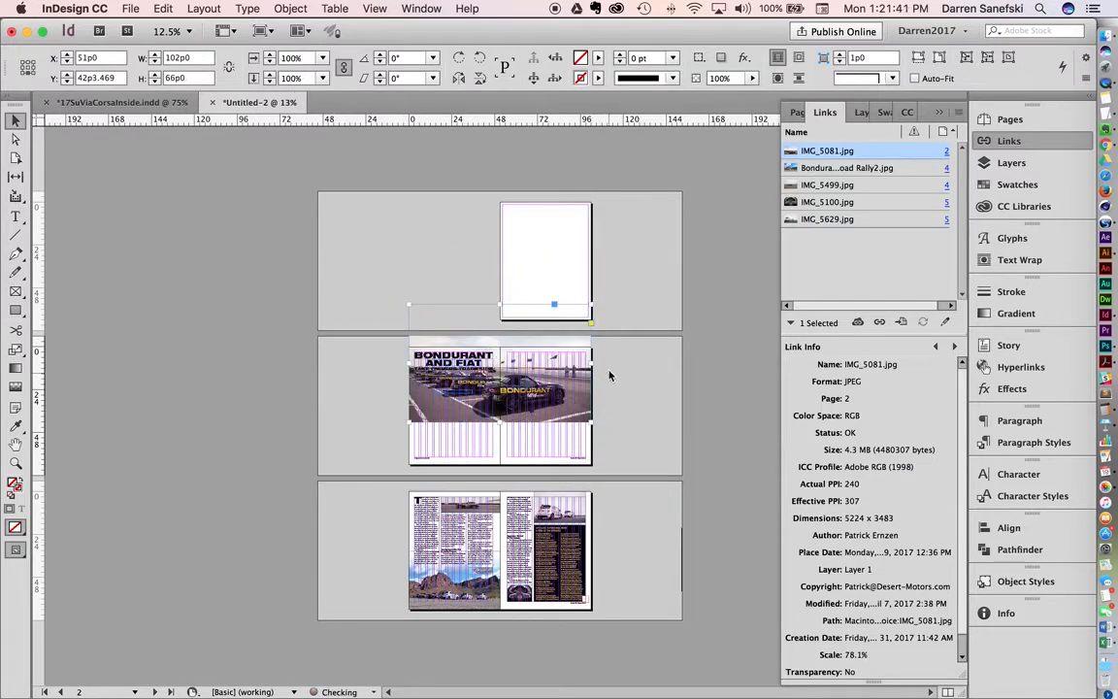
pyautogui.moveTo(579, 357); pyautogui.dragTo(580, 400)
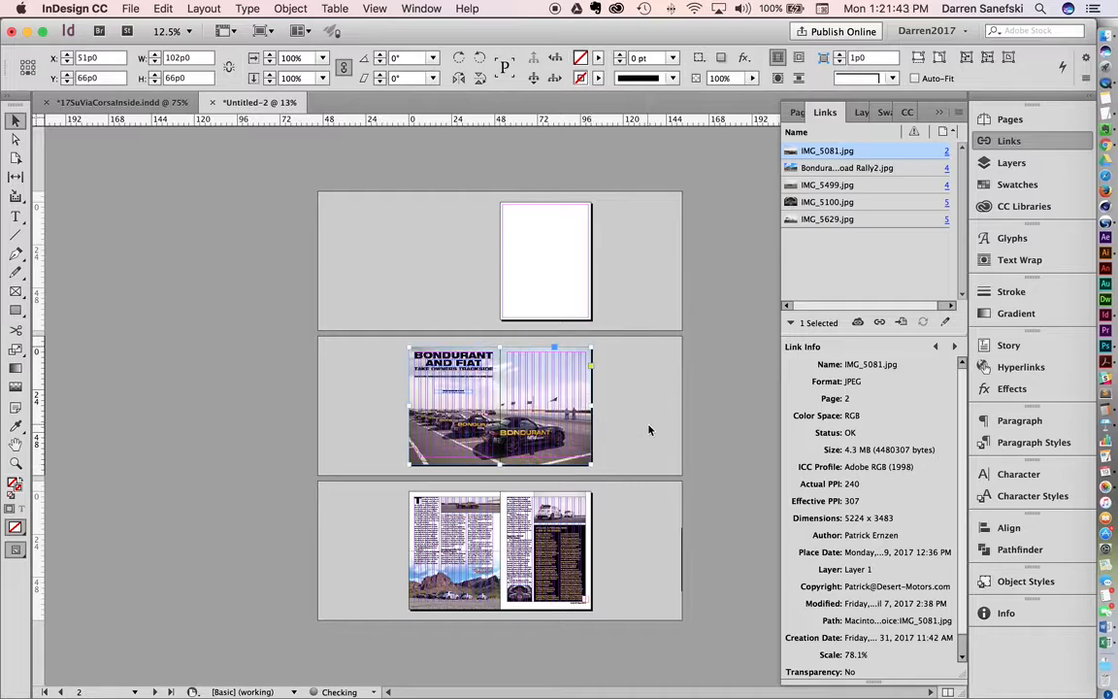
pyautogui.click(647, 425)
# Step: Link the four inset spacing values of the black driver interview text frame on page 5 and set them to 0
pyautogui.keyDown('super'); pyautogui.click(499, 573); pyautogui.keyUp('super')
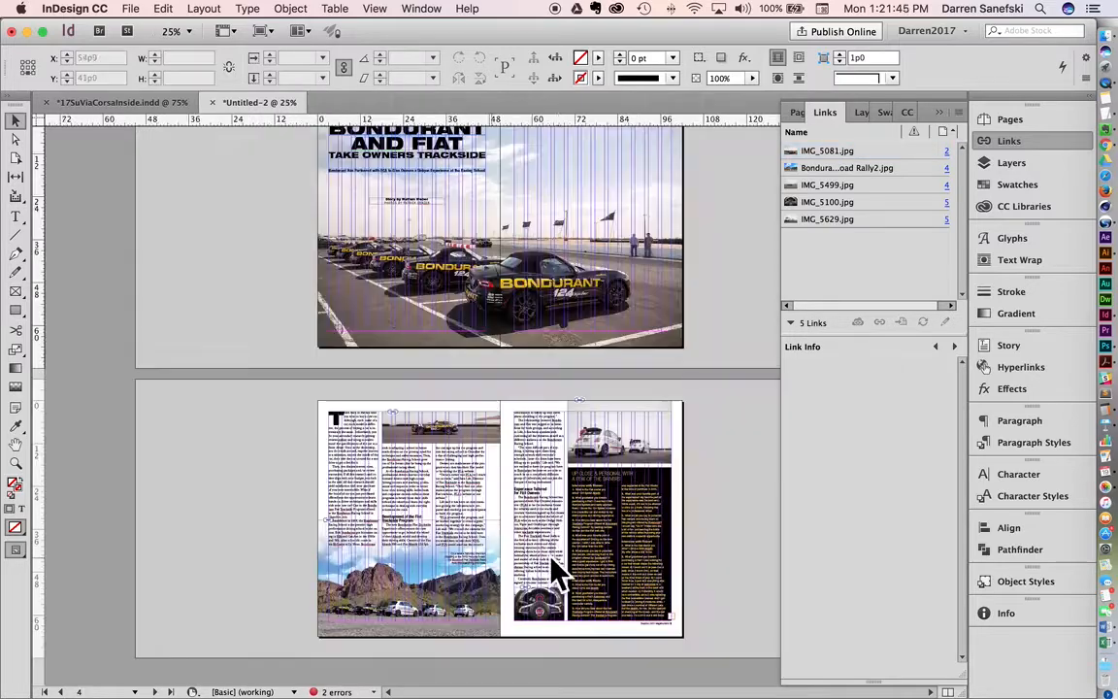
pyautogui.keyDown('super'); pyautogui.click(484, 473); pyautogui.keyUp('super')
pyautogui.moveTo(446, 459); pyautogui.dragTo(339, 340)
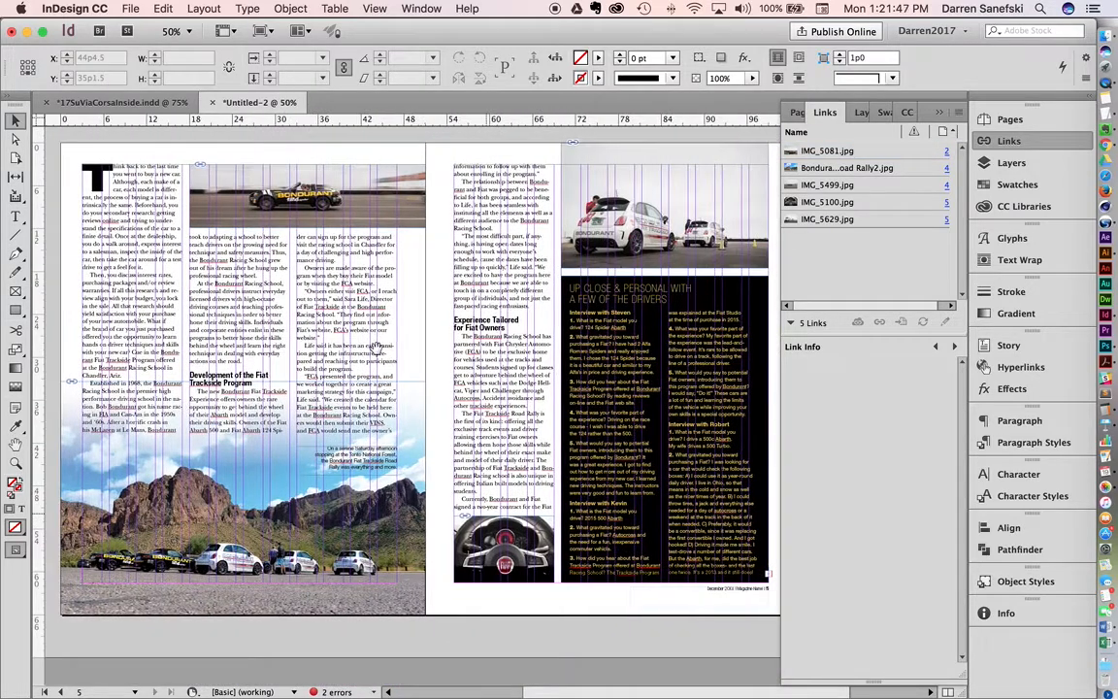
pyautogui.hscroll(3, 532, 379)
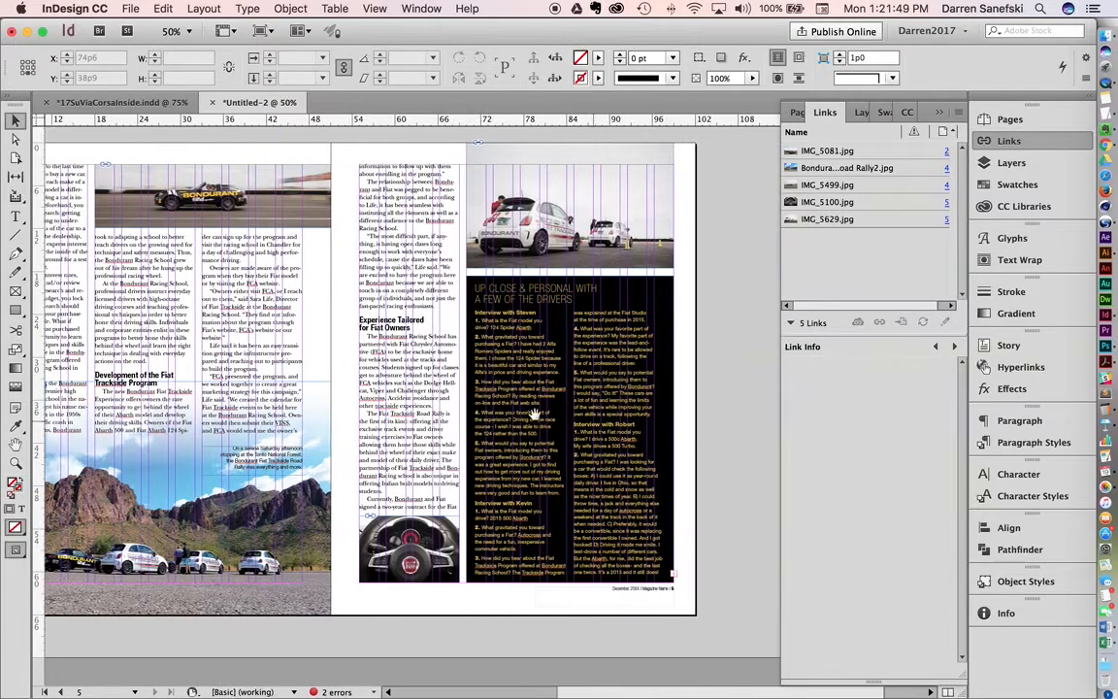
pyautogui.keyDown('super'); pyautogui.click(627, 402); pyautogui.keyUp('super')
pyautogui.scroll(-4, 544, 379)
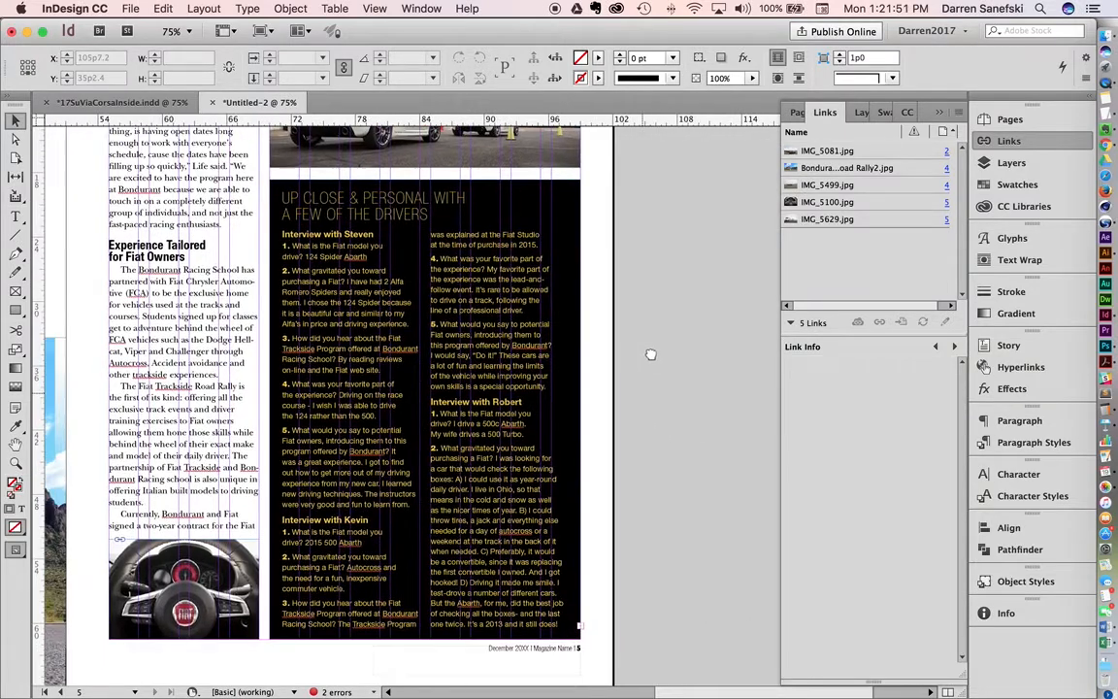
pyautogui.click(473, 367)
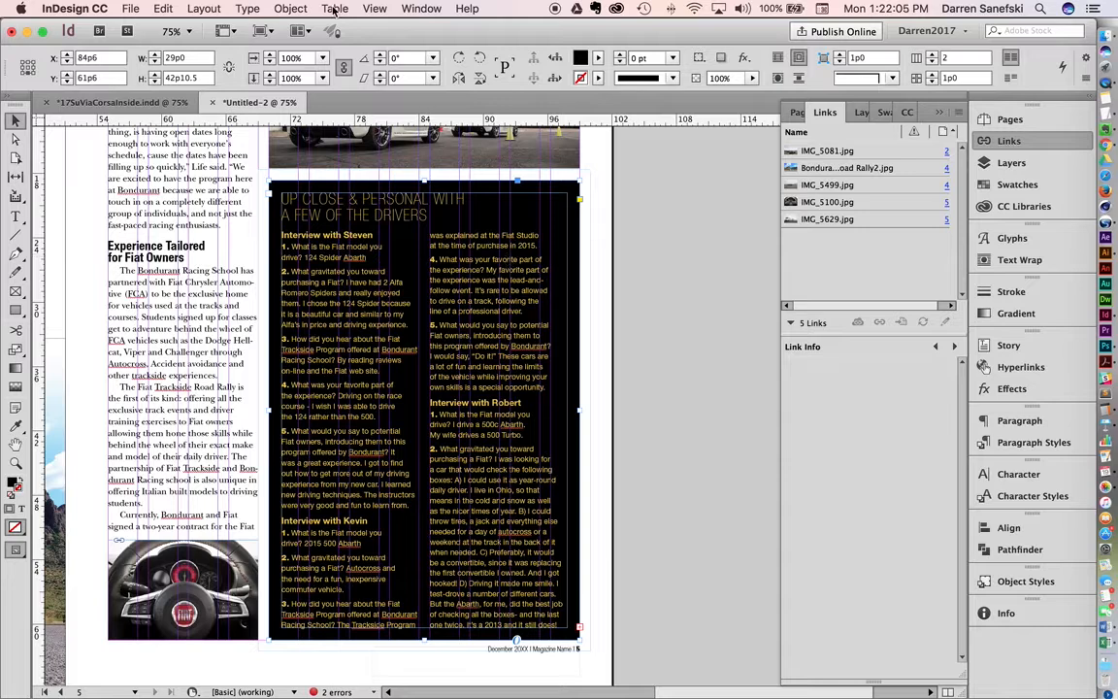
pyautogui.click(289, 9)
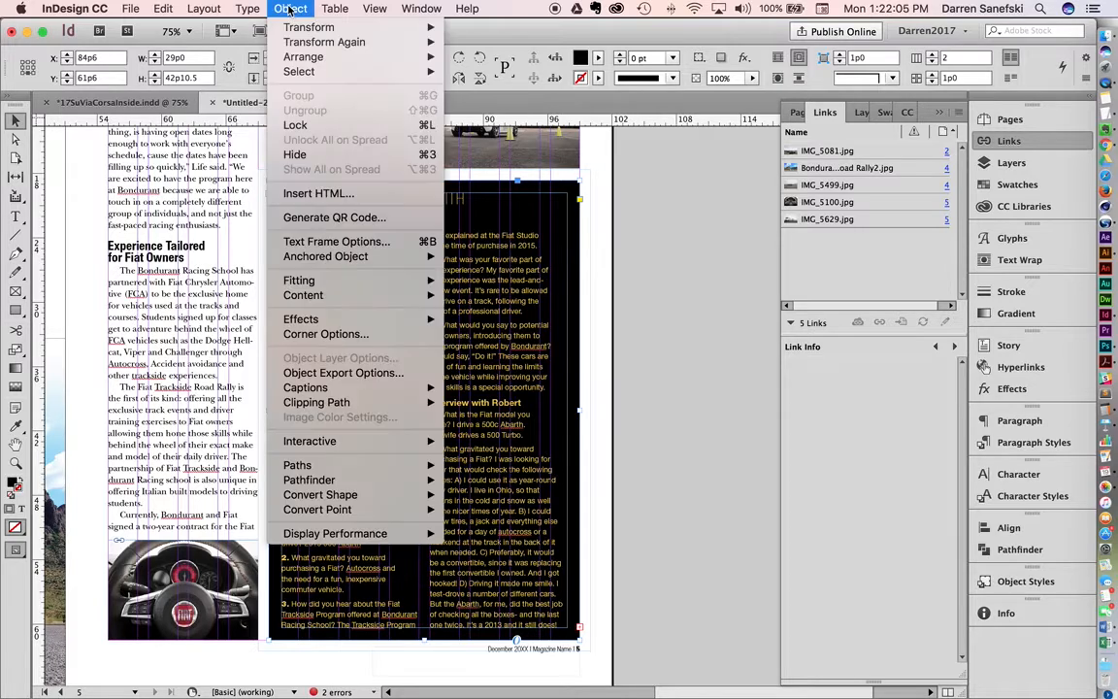
pyautogui.click(320, 244)
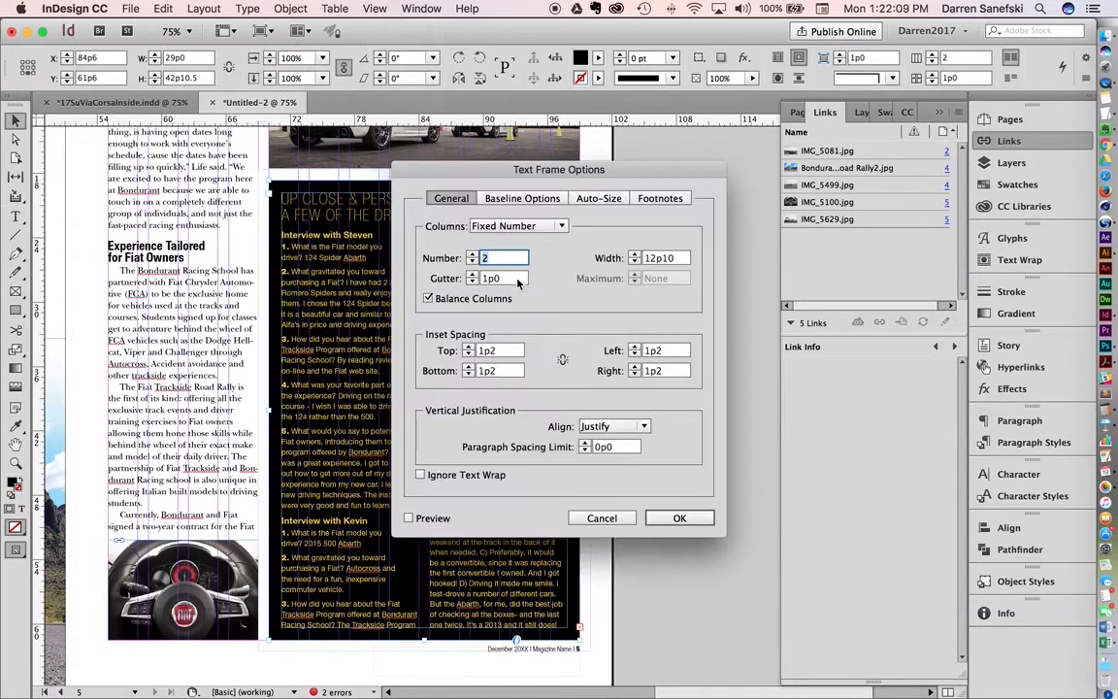
pyautogui.click(509, 353)
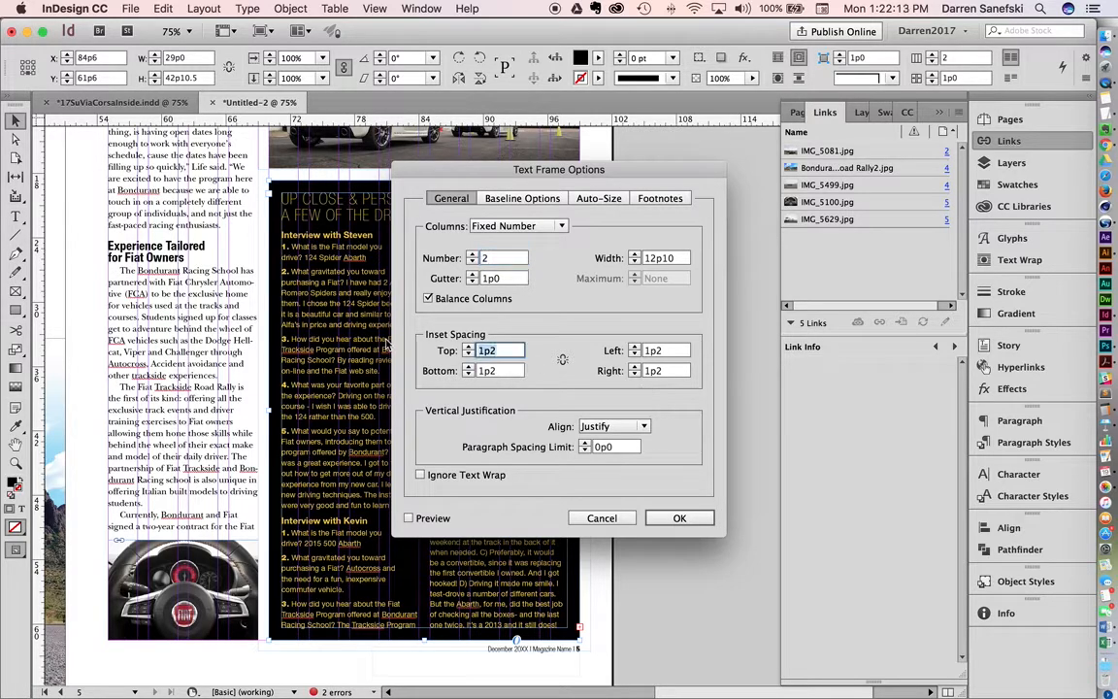
pyautogui.click(562, 360)
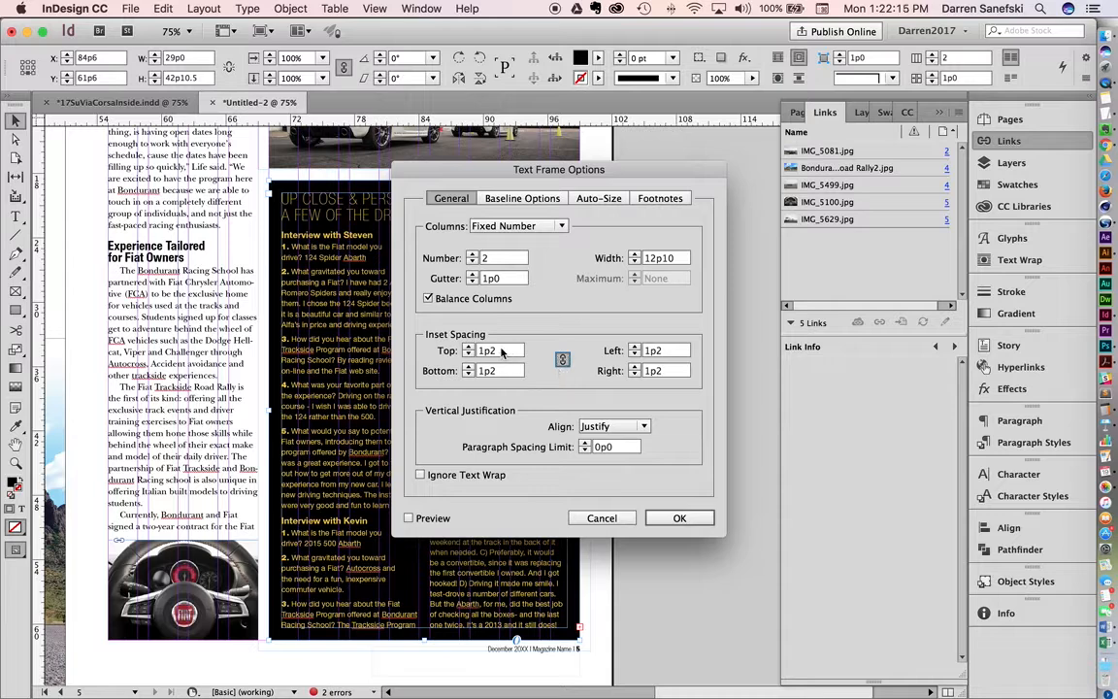
pyautogui.write('0')
pyautogui.press('Return')
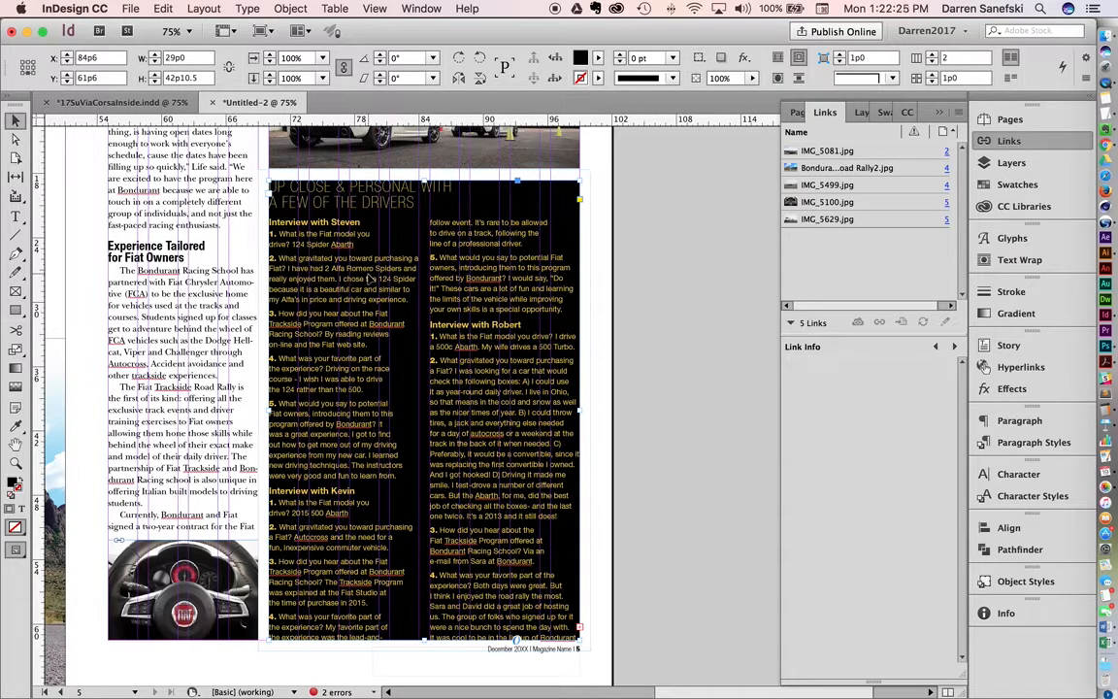
# Step: Set the linked inset spacing of the black interview text frame on page 5 to 1 pica on all four sides
pyautogui.click(291, 8)
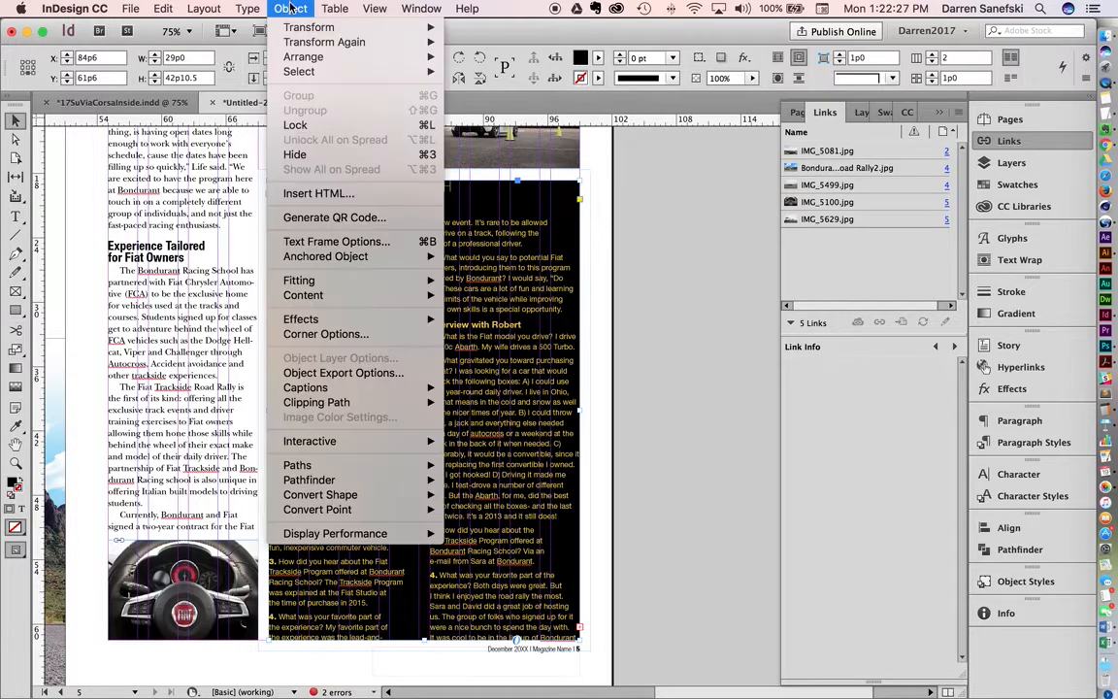
pyautogui.moveTo(346, 323)
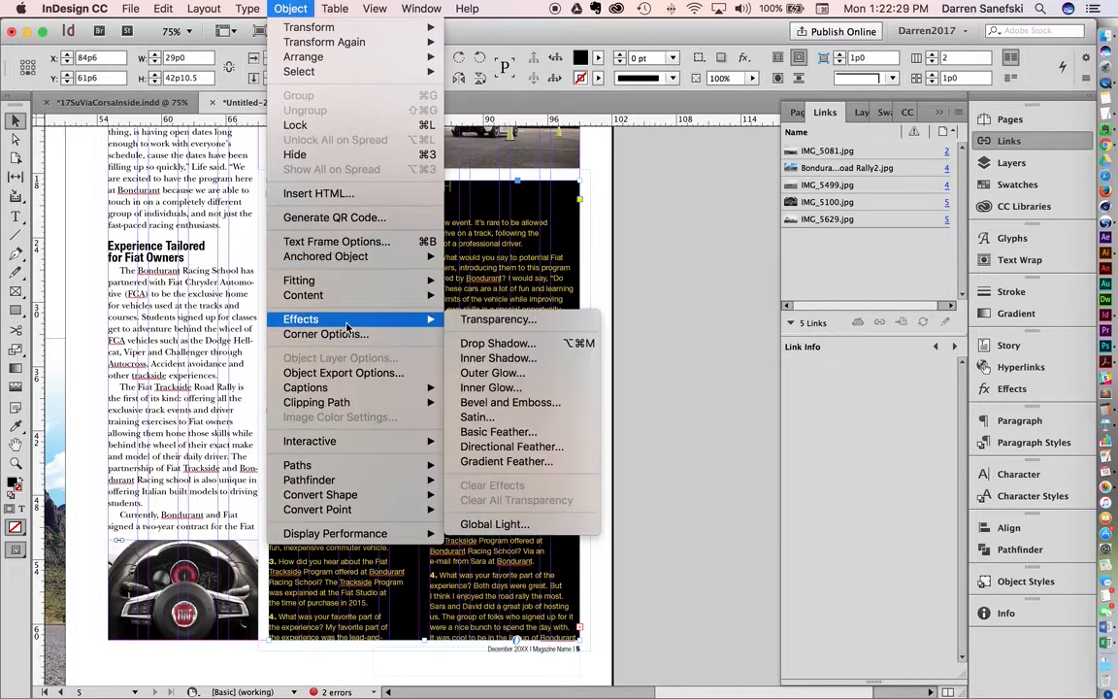
pyautogui.click(335, 240)
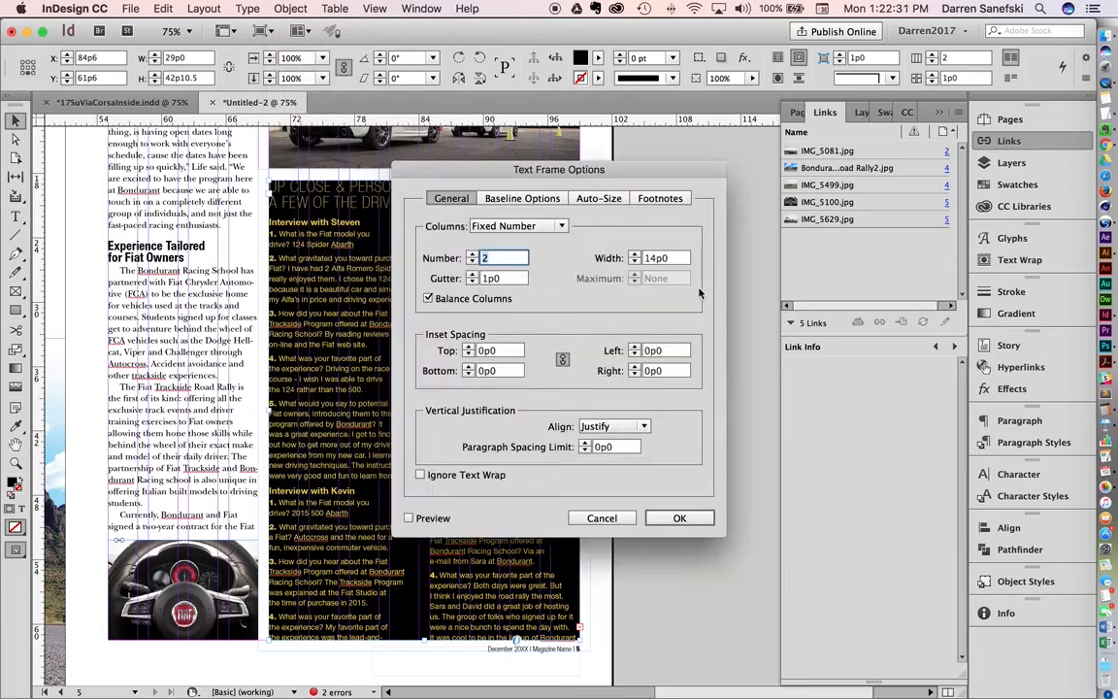
pyautogui.moveTo(498, 350); pyautogui.dragTo(420, 348)
pyautogui.write('1')
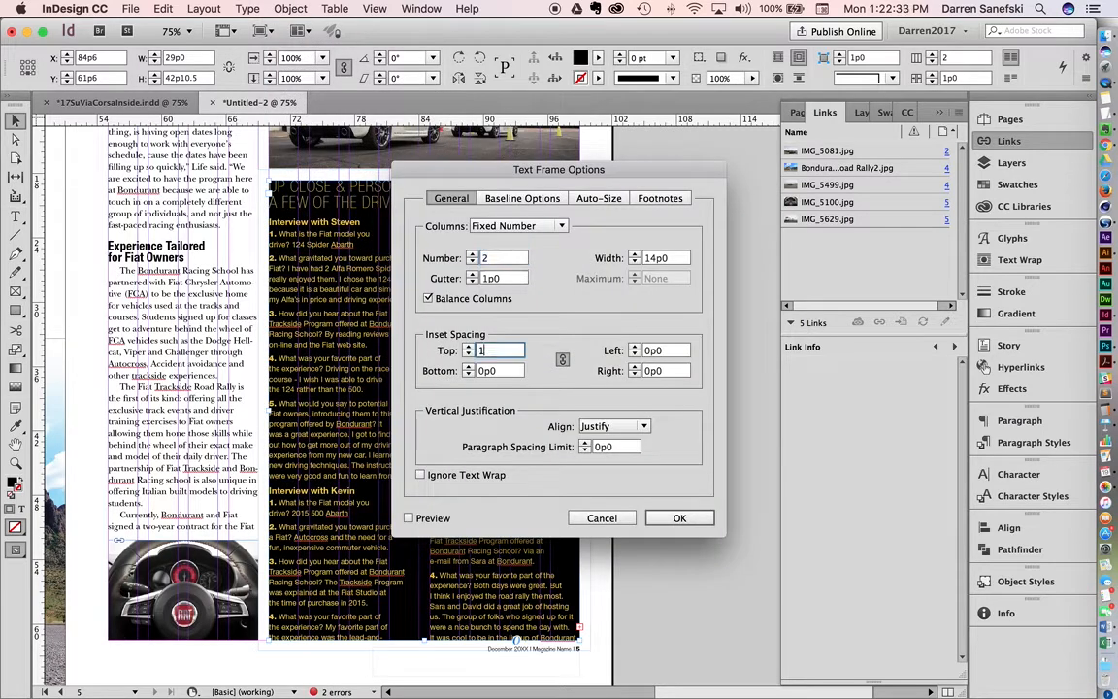
pyautogui.press('Return')
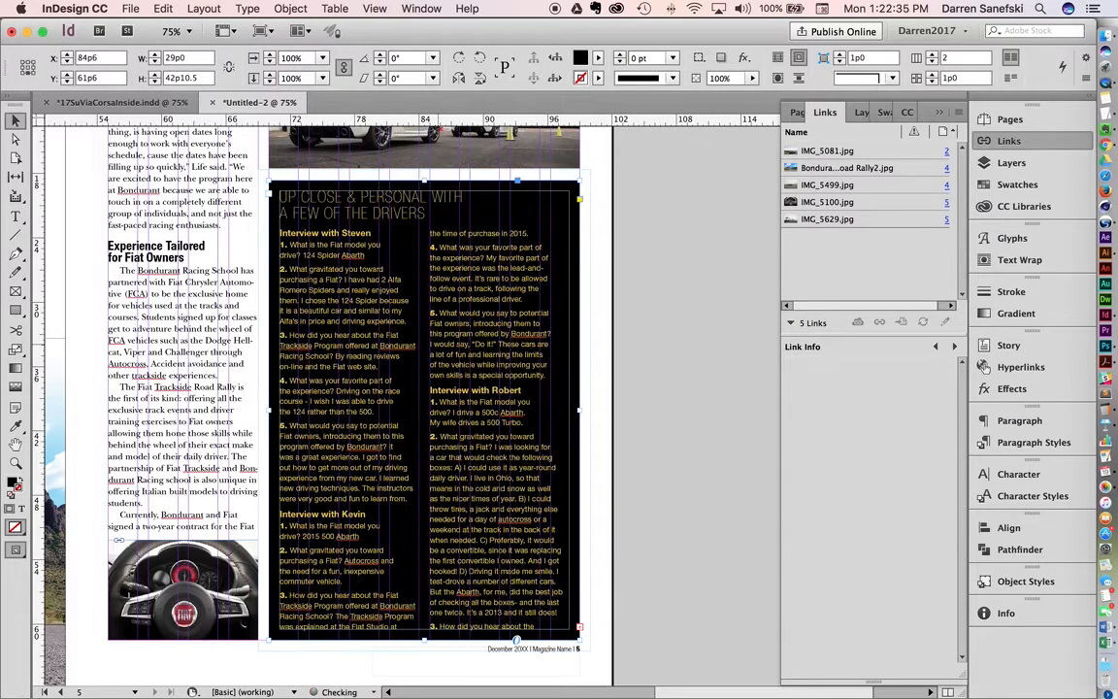
# Step: Select the sidebar title "Up Close & Personal with a Few of the Drivers" and set its paragraph layout to Single Column
pyautogui.doubleClick(303, 199)
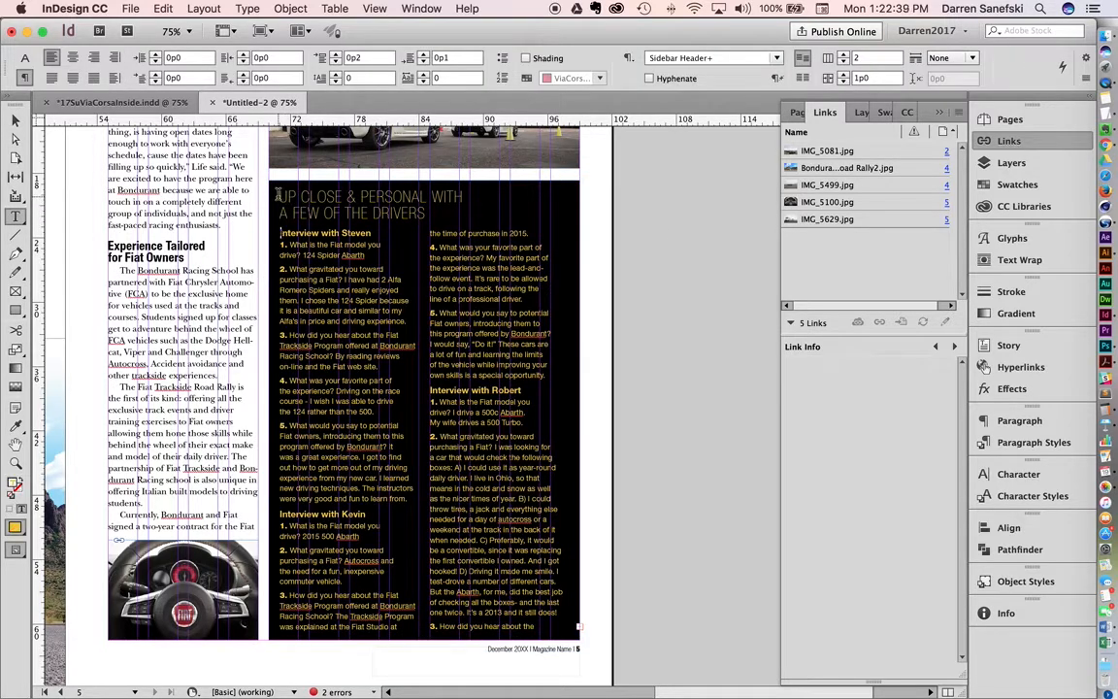
pyautogui.moveTo(255, 177); pyautogui.dragTo(477, 212)
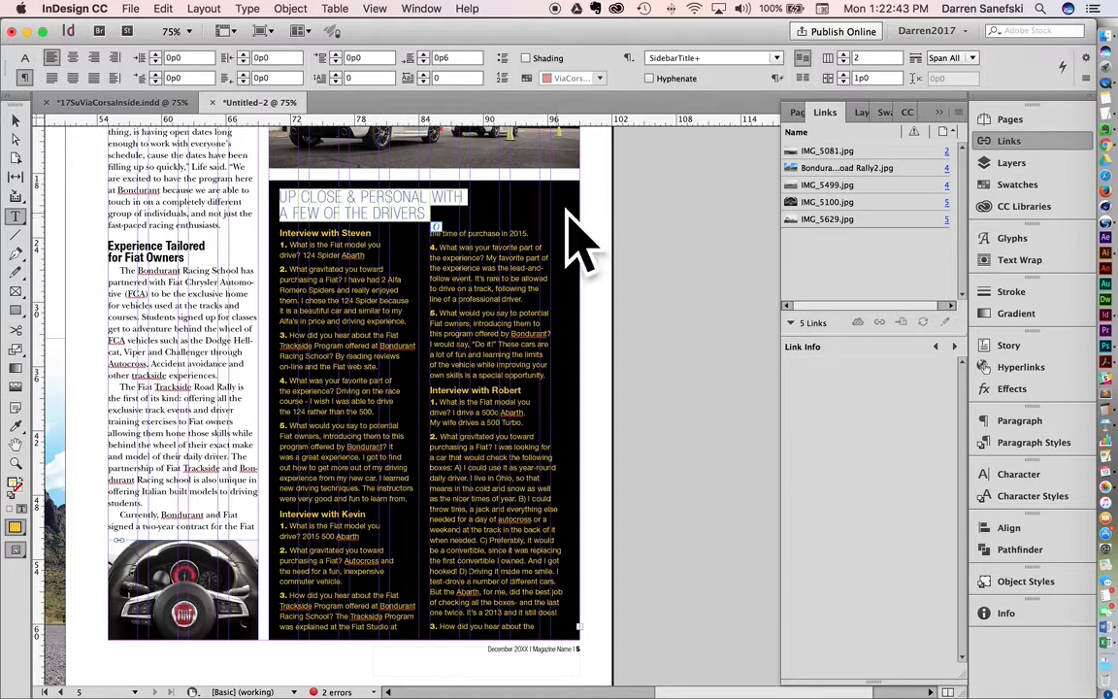
pyautogui.click(1086, 81)
pyautogui.moveTo(1047, 84)
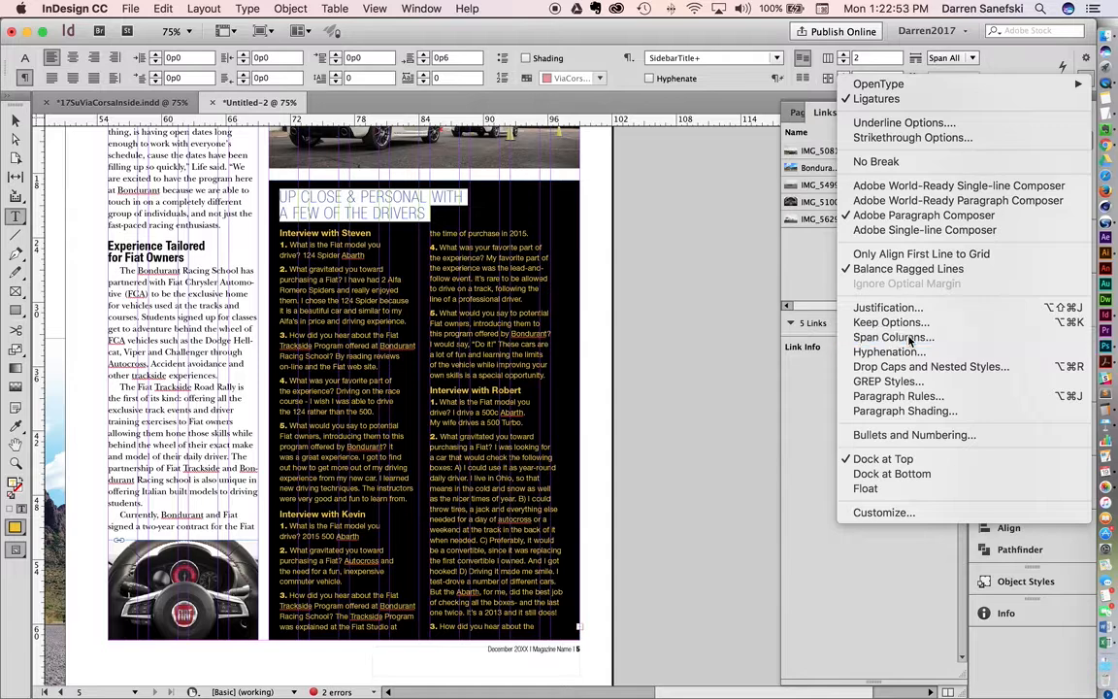
pyautogui.click(910, 337)
pyautogui.moveTo(663, 248); pyautogui.dragTo(865, 200)
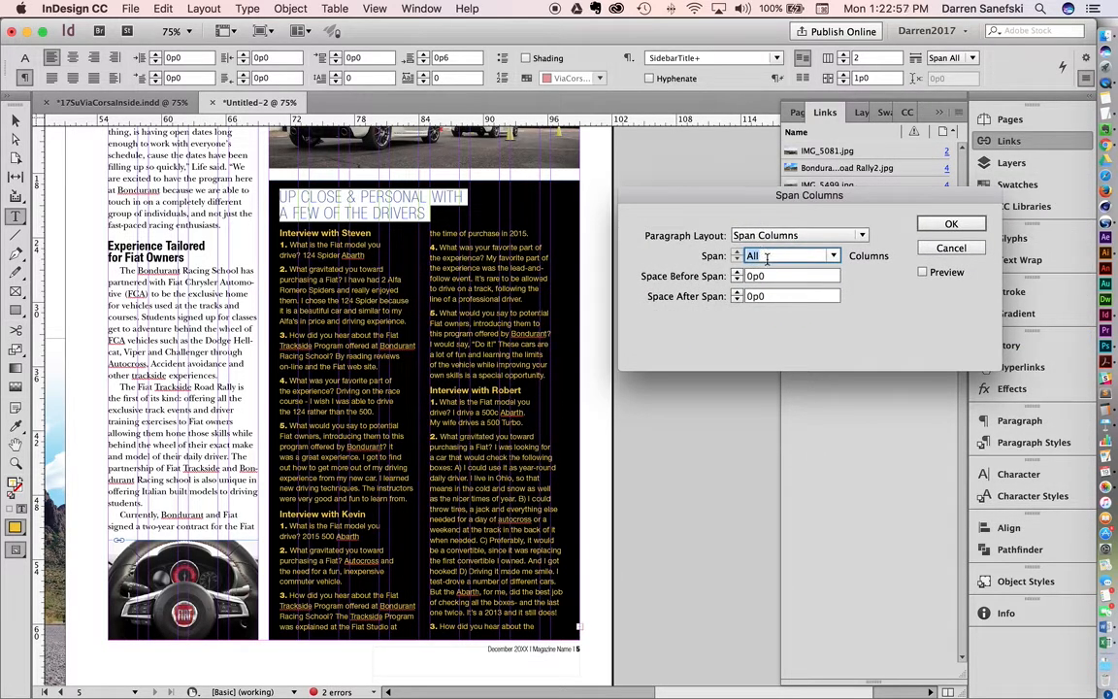
pyautogui.click(834, 256)
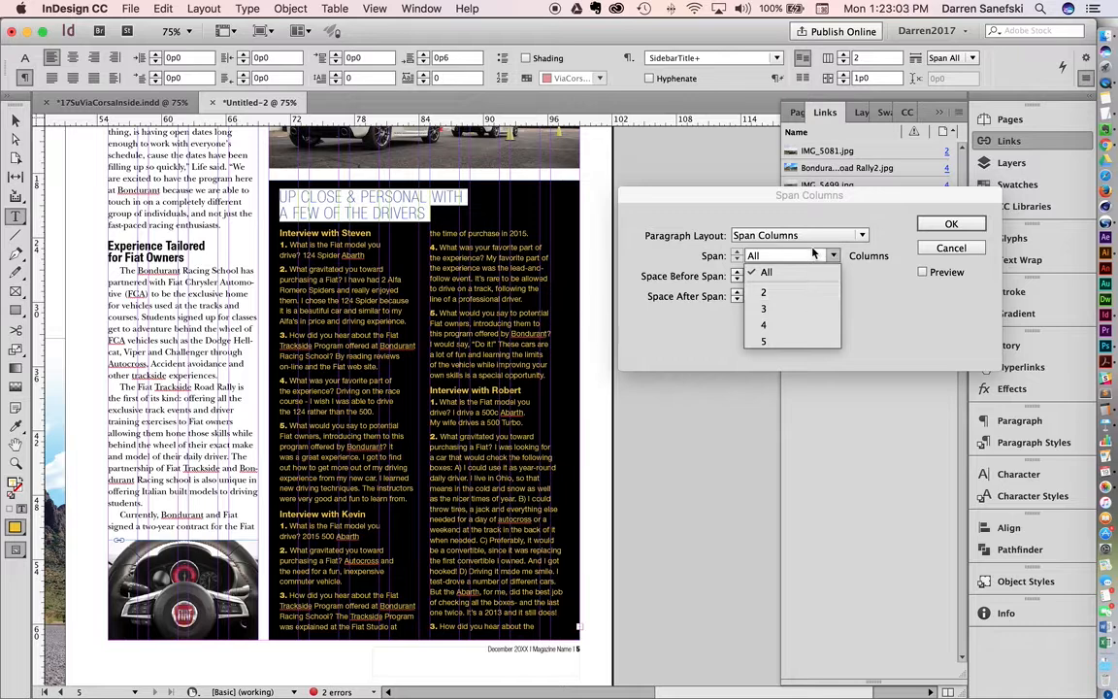
pyautogui.click(862, 236)
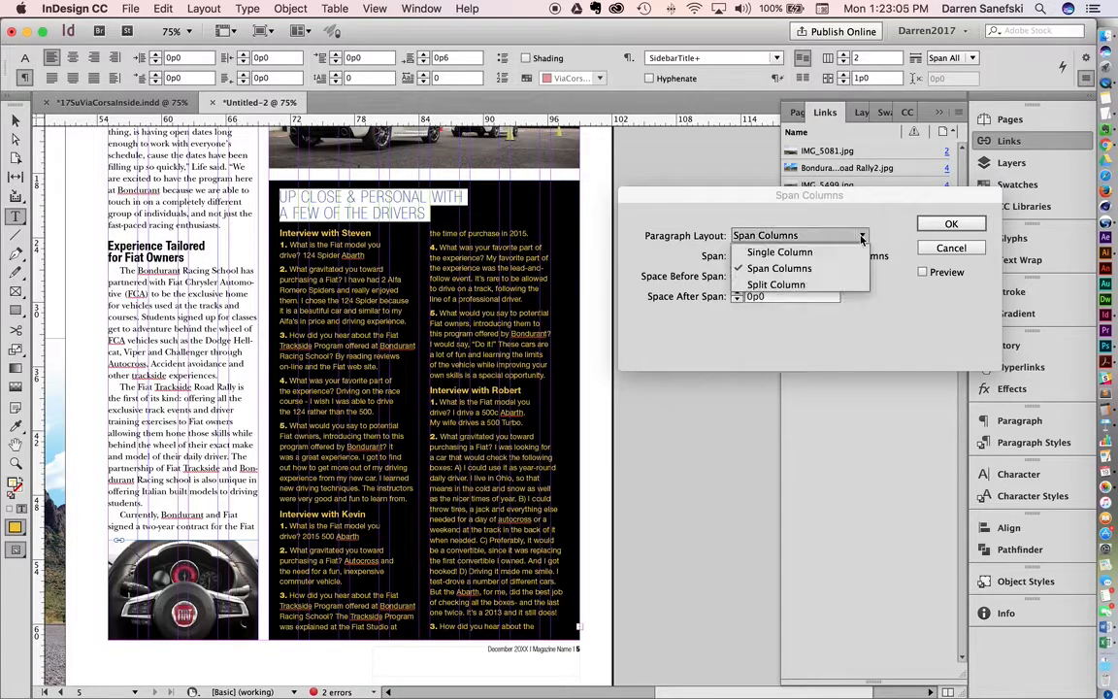
pyautogui.click(780, 252)
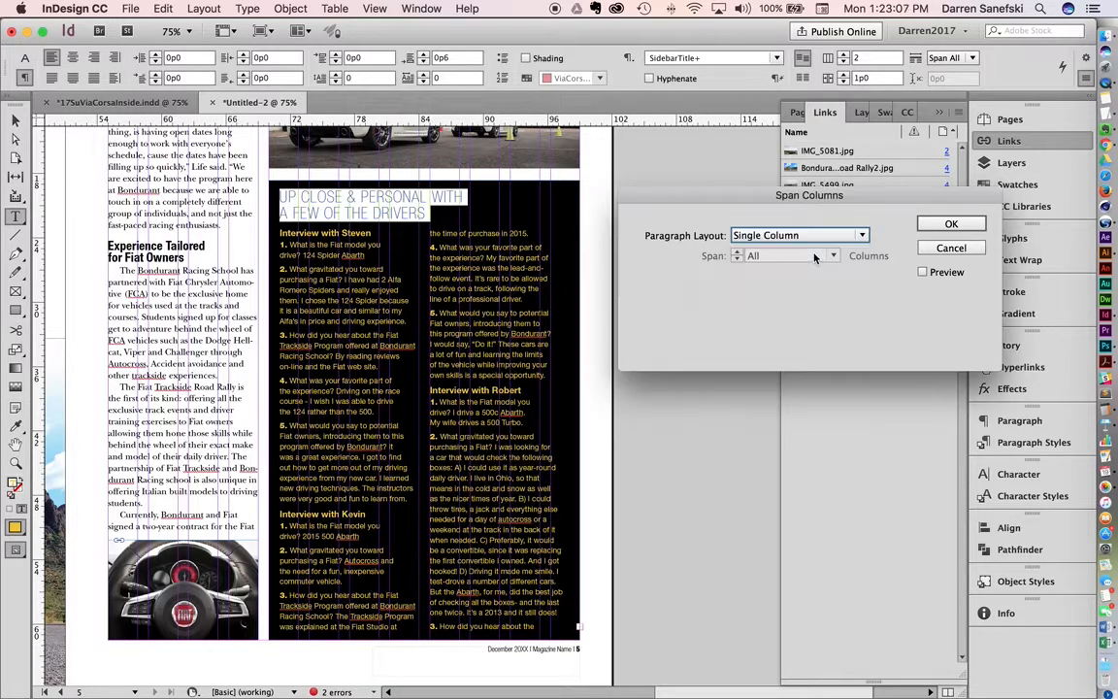
pyautogui.click(951, 224)
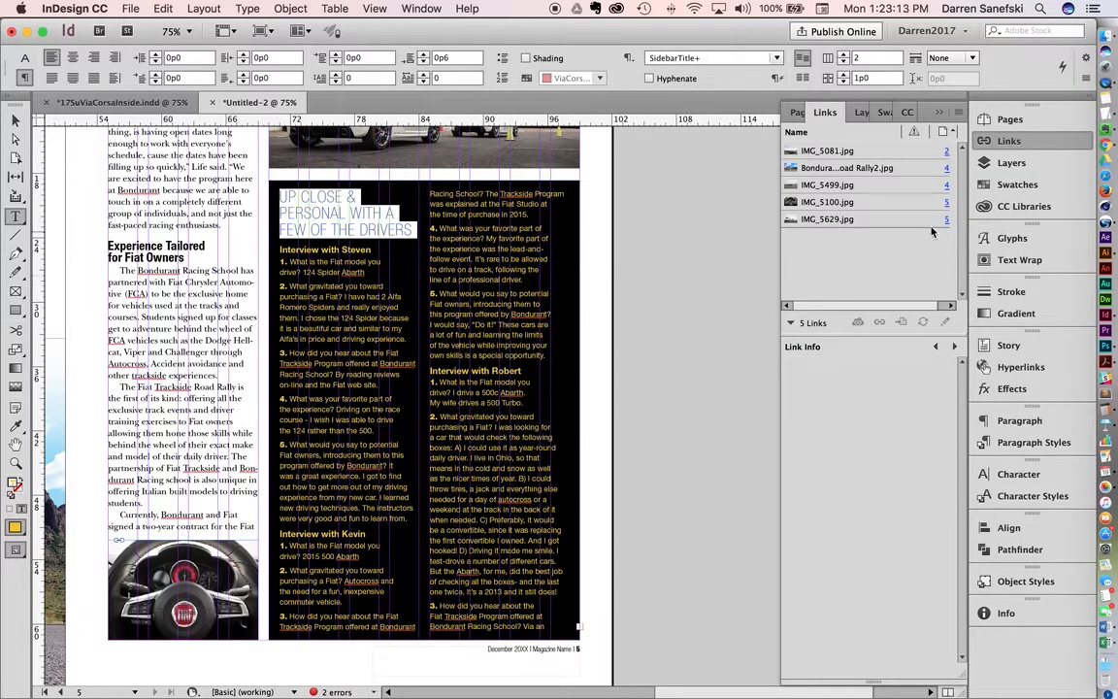
# Step: Switch the interview sidebar frame to one column and back to two columns
pyautogui.click(844, 61)
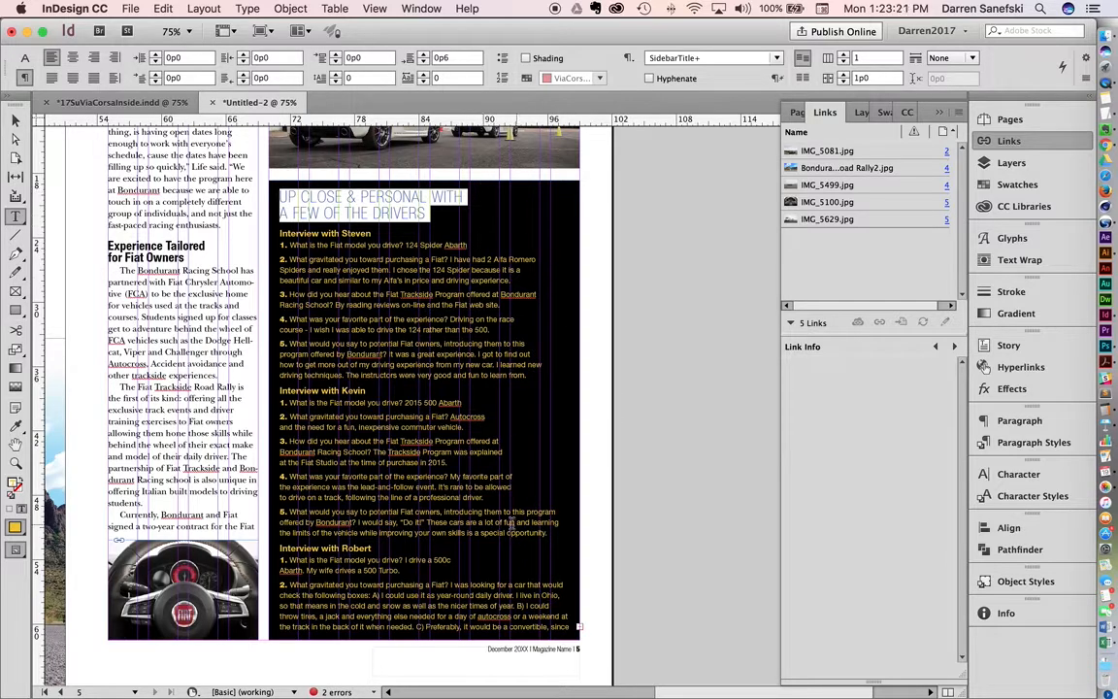
pyautogui.click(844, 55)
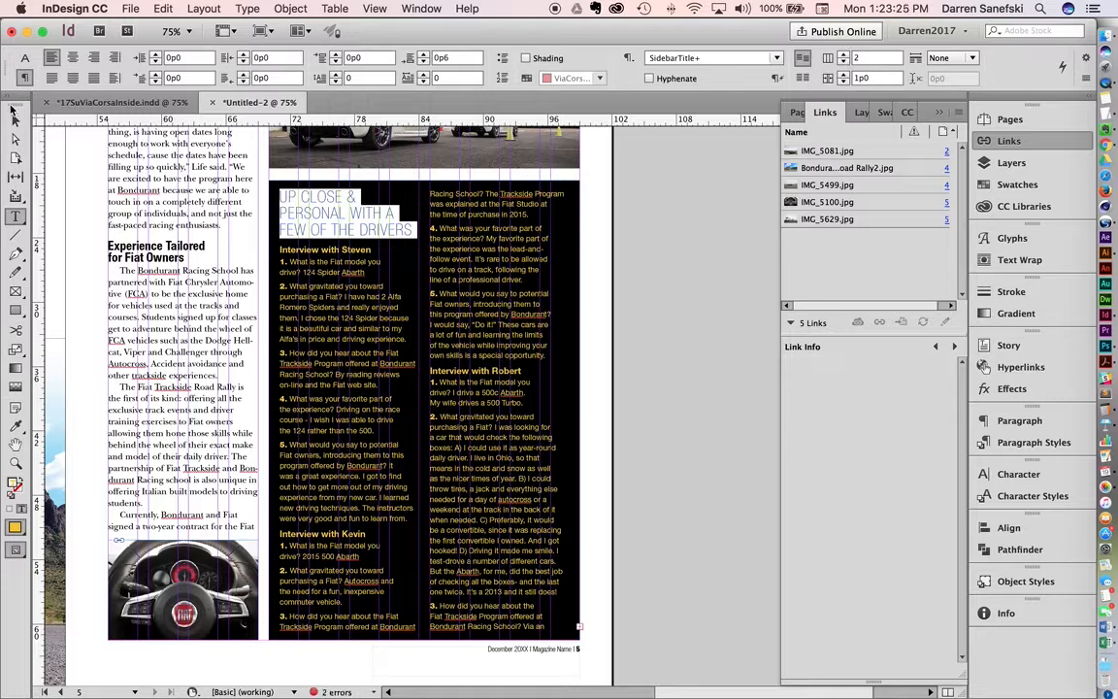
# Step: Set the selected sidebar title's paragraph layout to Span Columns across all columns
pyautogui.click(1087, 70)
pyautogui.moveTo(1092, 85)
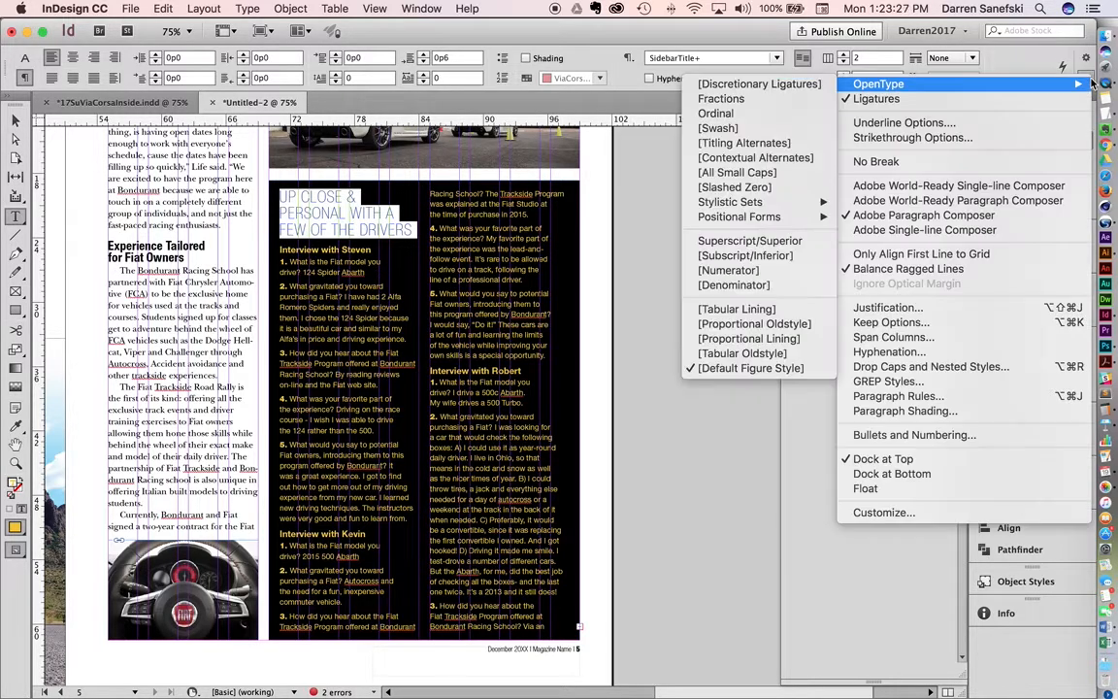
pyautogui.click(908, 338)
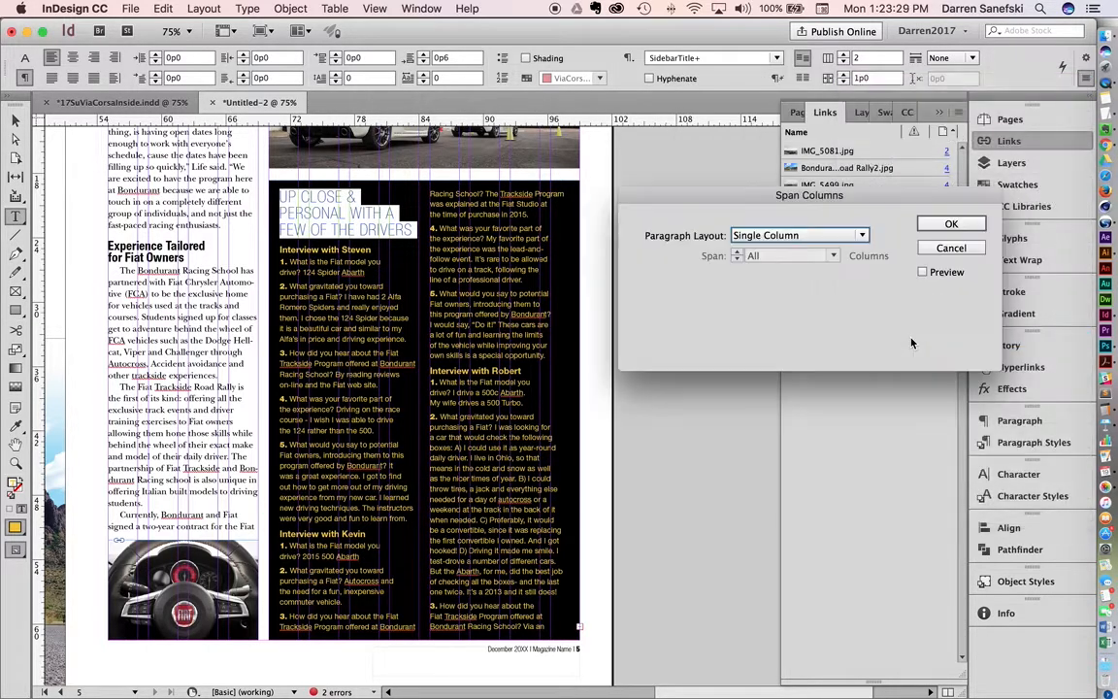
pyautogui.click(832, 229)
pyautogui.click(825, 276)
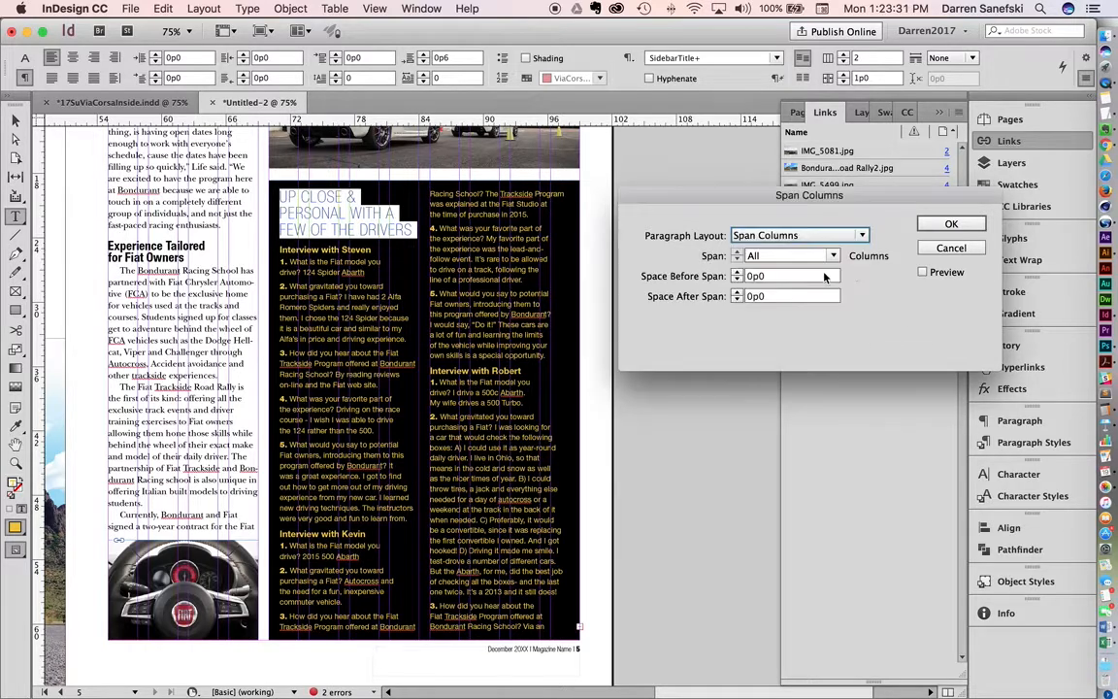
pyautogui.click(954, 224)
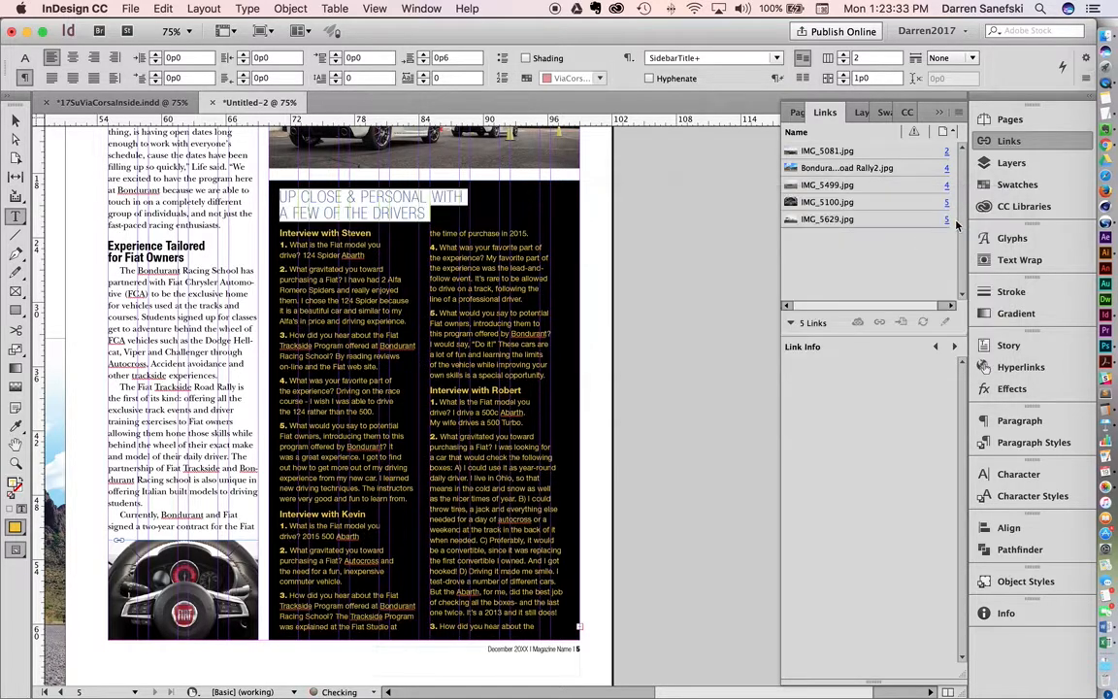
# Step: Move the photo caption text frame from page 4 onto the pasteboard beside the page's outer edge
pyautogui.hscroll(-5, 656, 296)
pyautogui.hscroll(-12, 657, 298)
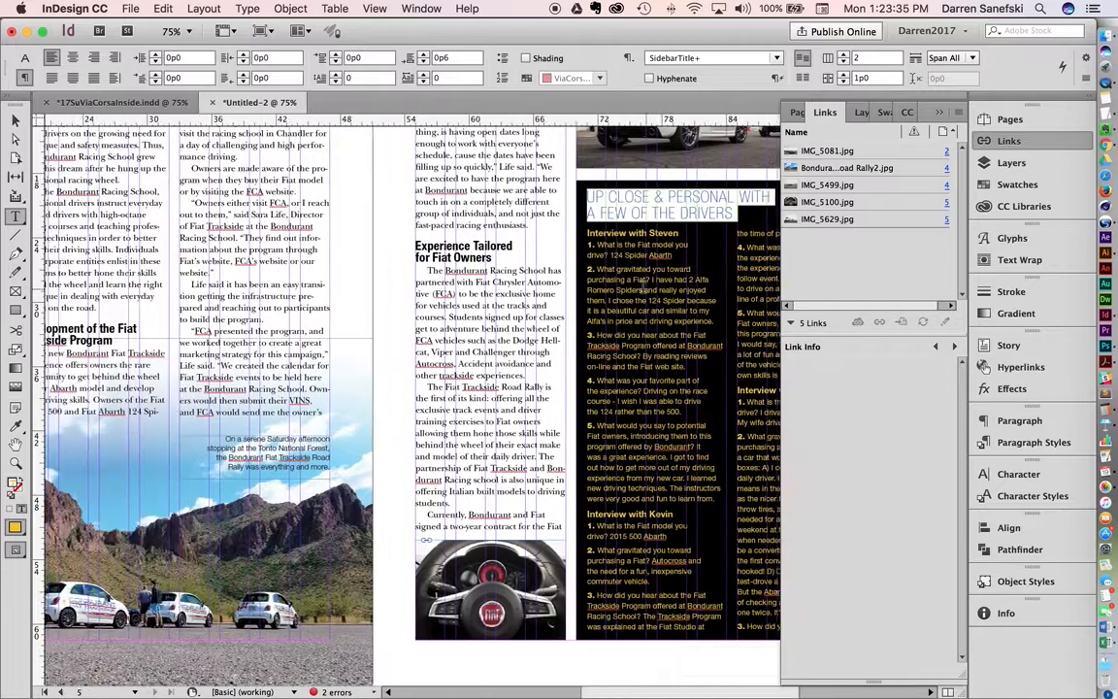
pyautogui.hscroll(-2, 637, 288)
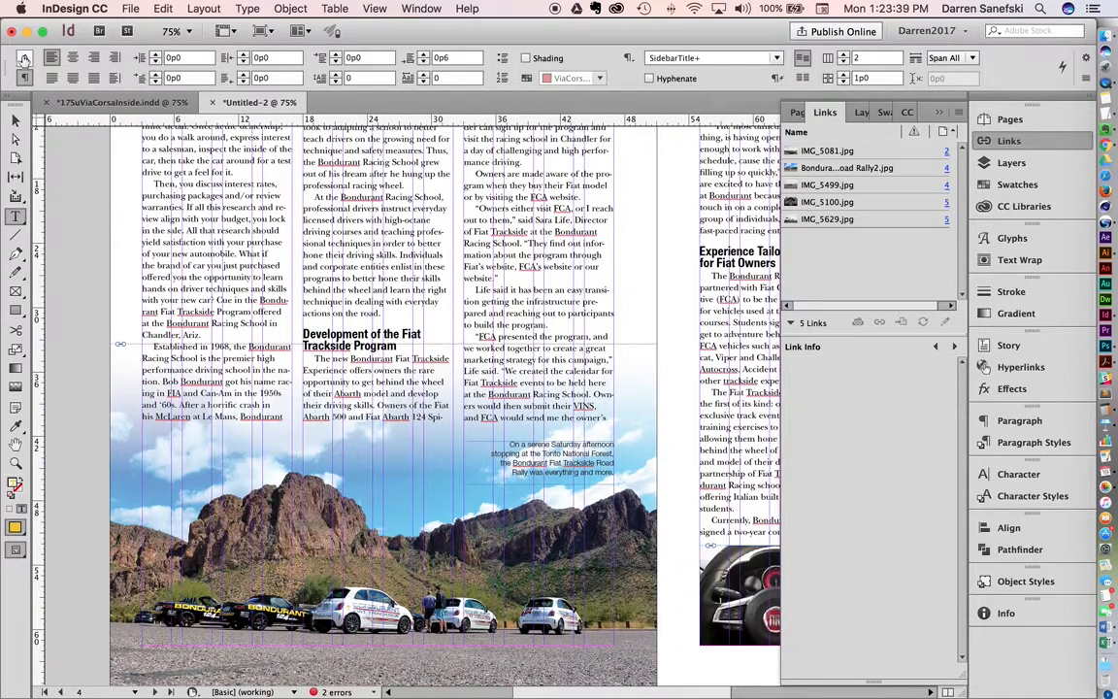
pyautogui.click(15, 120)
pyautogui.click(75, 208)
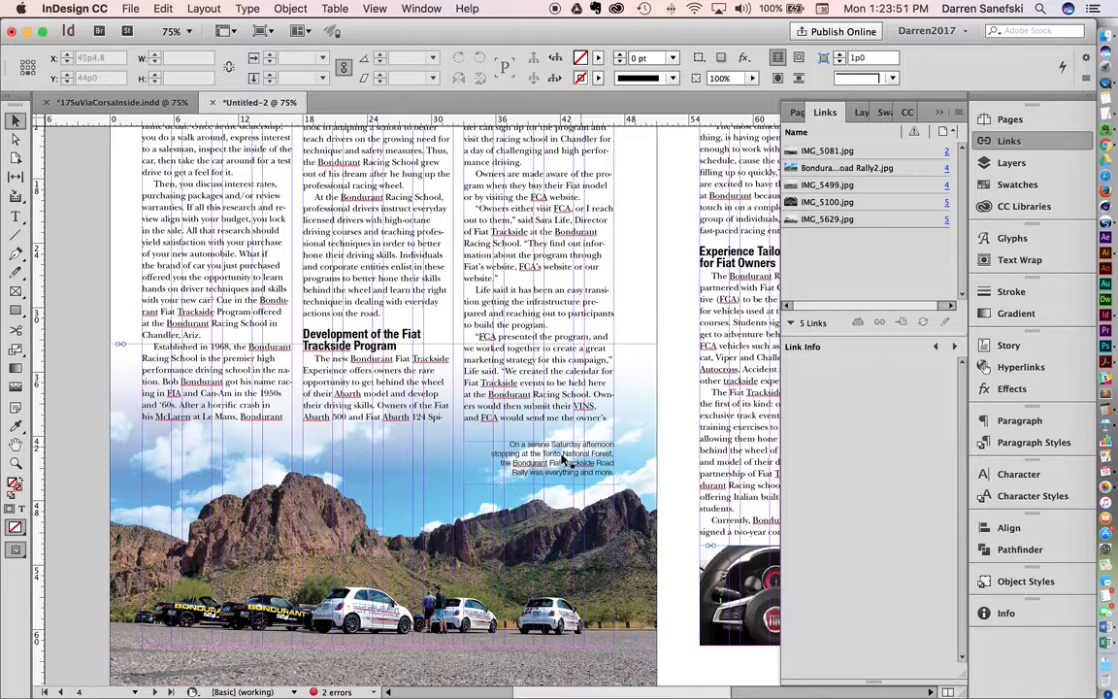
pyautogui.moveTo(558, 457); pyautogui.dragTo(51, 345)
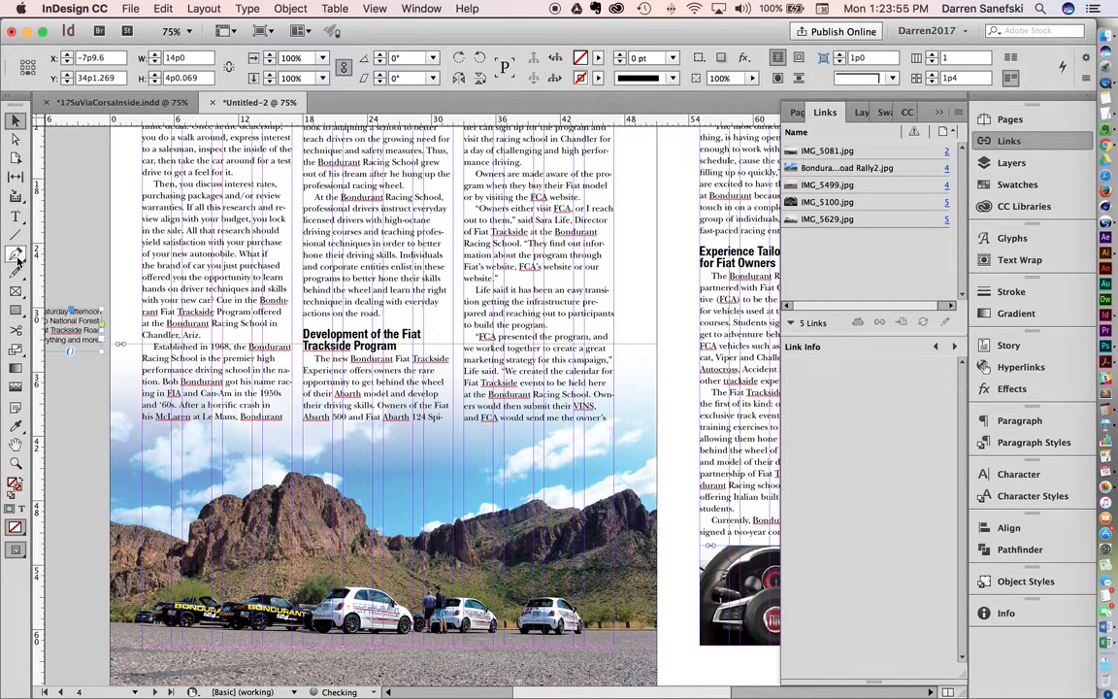
# Step: Trace the mountain ridge line in the page 4 photo with the Pen tool, from the outer page edge to just past the spine
pyautogui.click(16, 255)
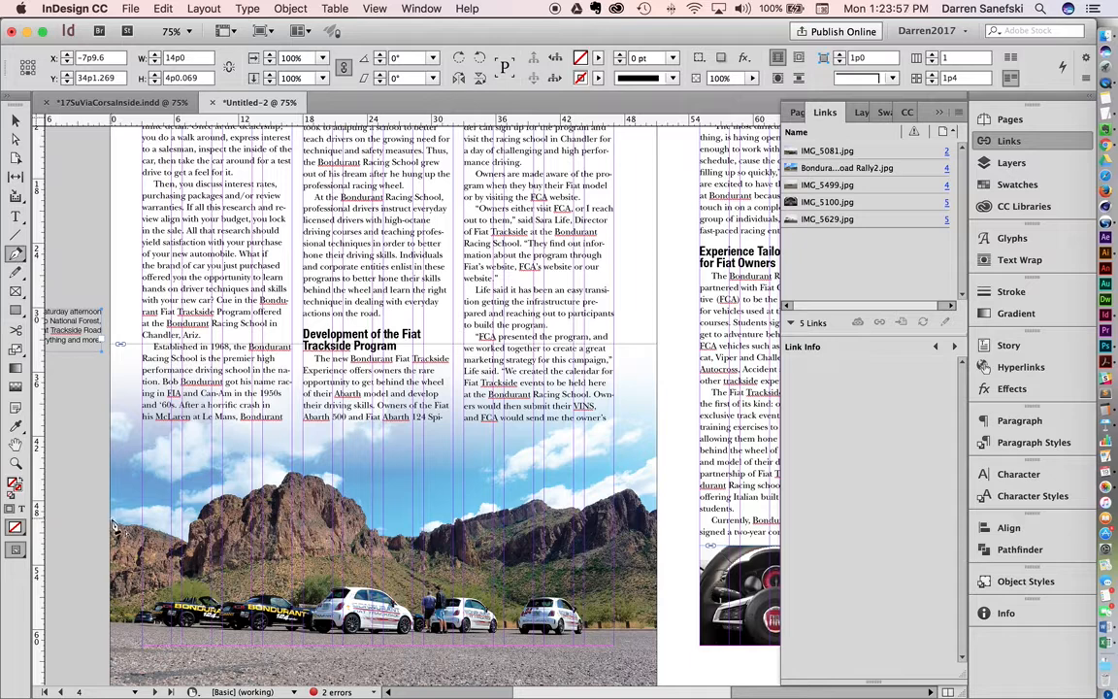
pyautogui.click(190, 542)
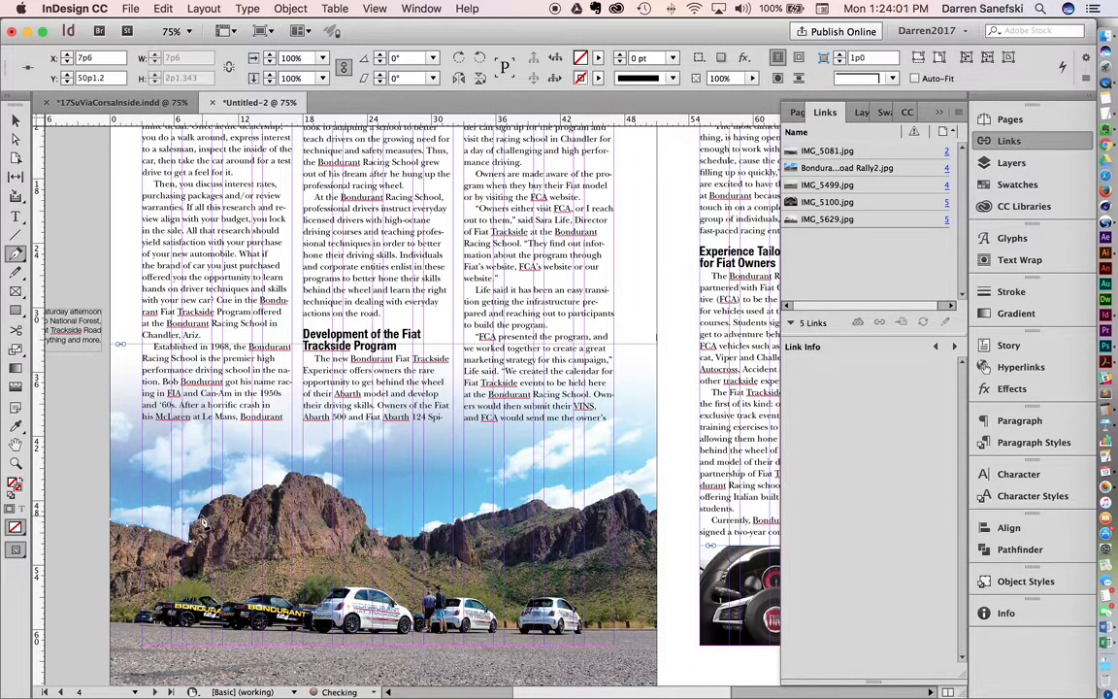
pyautogui.click(205, 509)
pyautogui.click(211, 507)
pyautogui.click(226, 498)
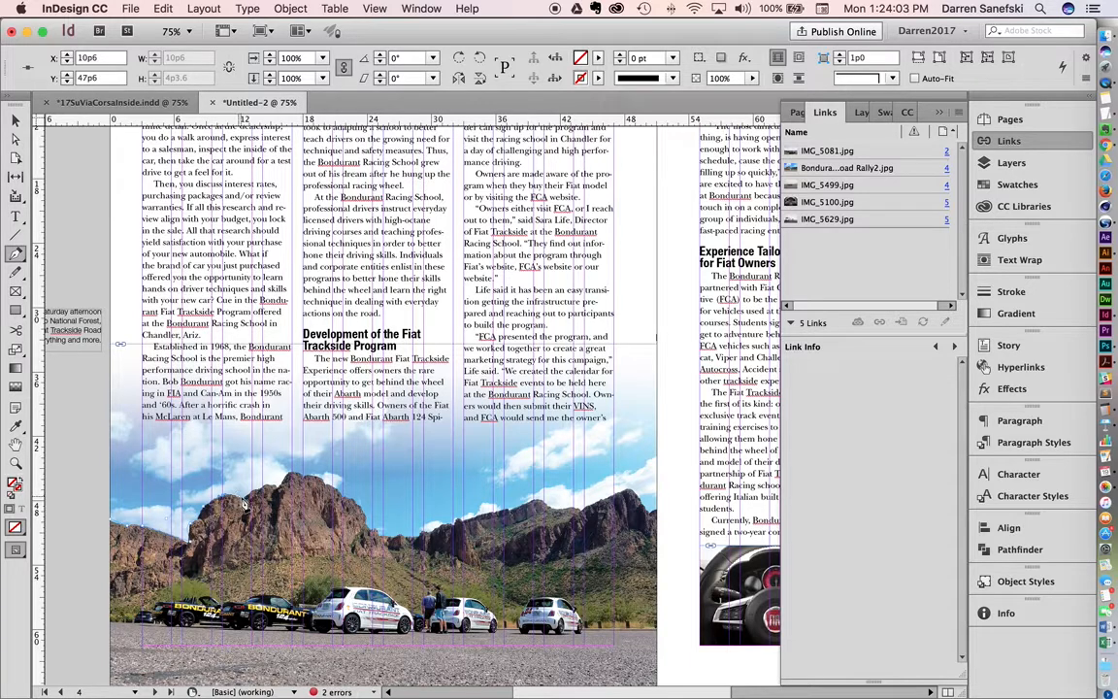
pyautogui.click(243, 496)
pyautogui.click(263, 487)
pyautogui.click(279, 484)
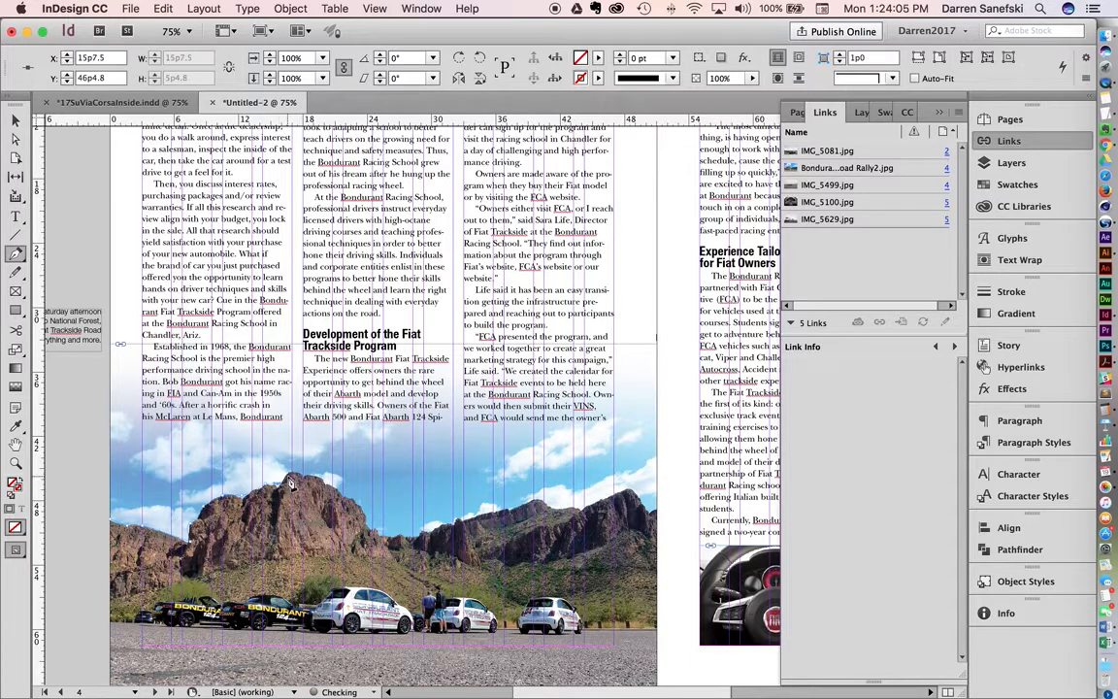
pyautogui.click(294, 473)
pyautogui.click(316, 480)
pyautogui.click(339, 492)
pyautogui.click(362, 508)
pyautogui.click(379, 526)
pyautogui.click(404, 536)
pyautogui.click(423, 533)
pyautogui.click(438, 531)
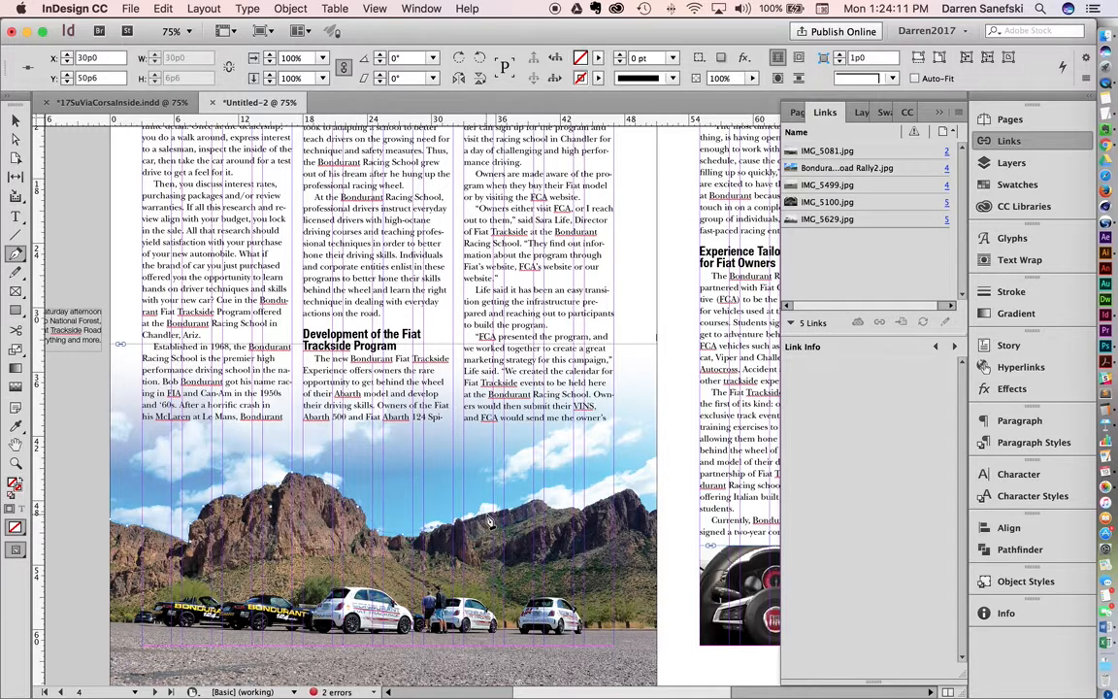
pyautogui.click(488, 516)
pyautogui.click(542, 501)
pyautogui.click(586, 509)
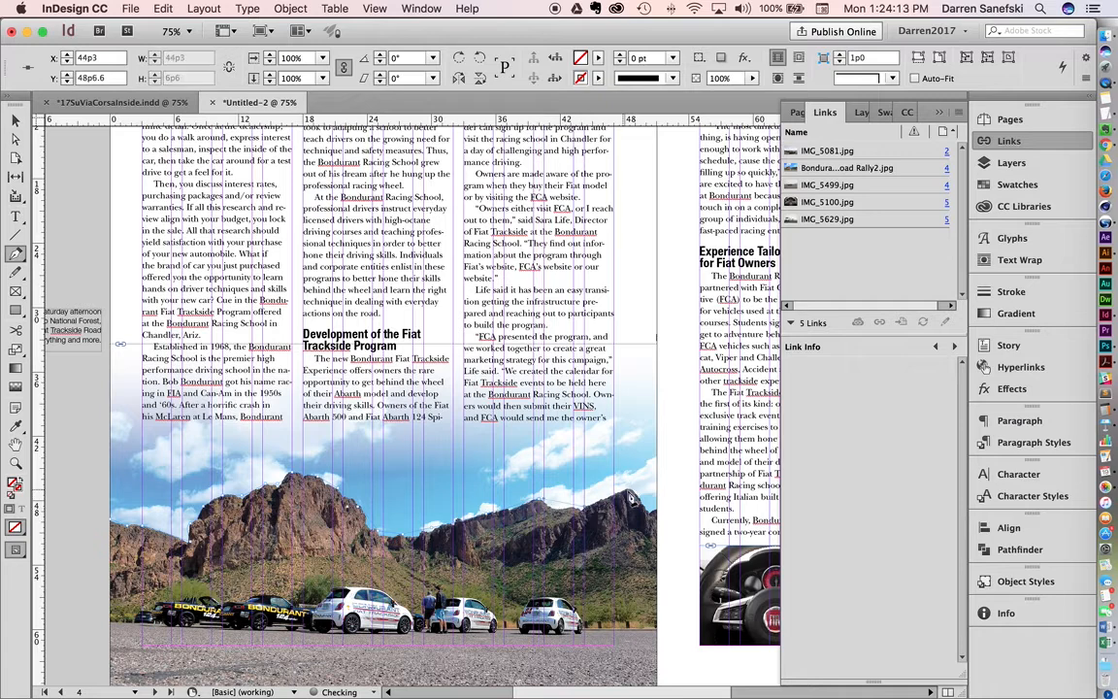
pyautogui.click(663, 507)
# Step: Extend the ridge path around the photo's lower part beyond the page edges and close it as a shape about 53p8 by 23p0
pyautogui.scroll(-3, 679, 670)
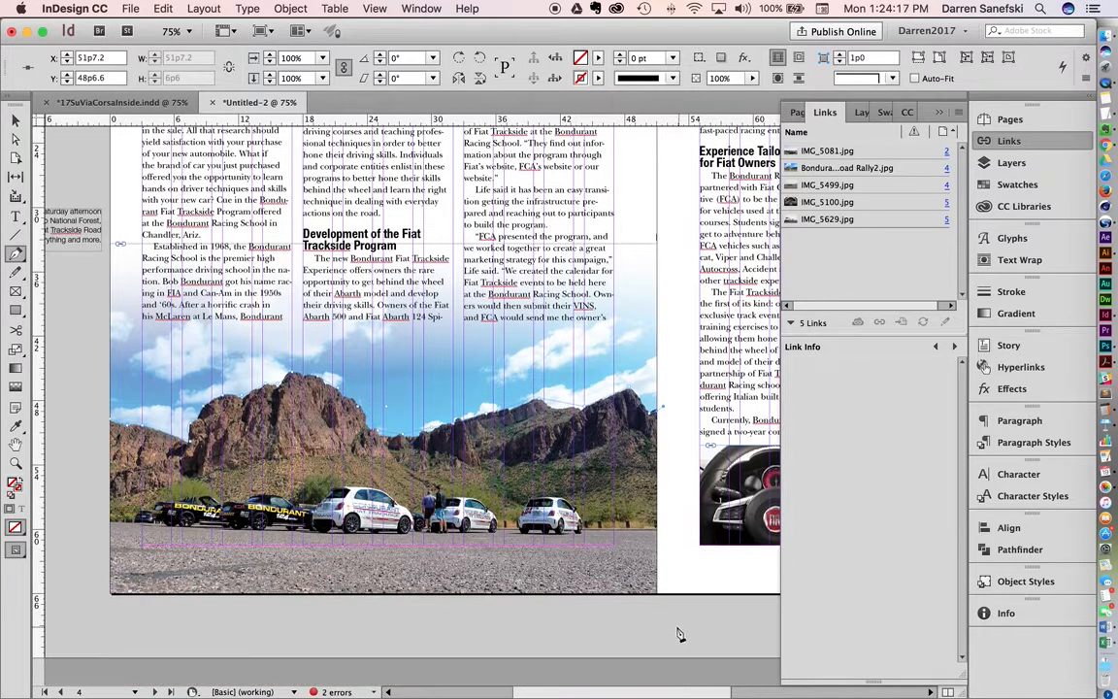
pyautogui.click(666, 629)
pyautogui.click(87, 614)
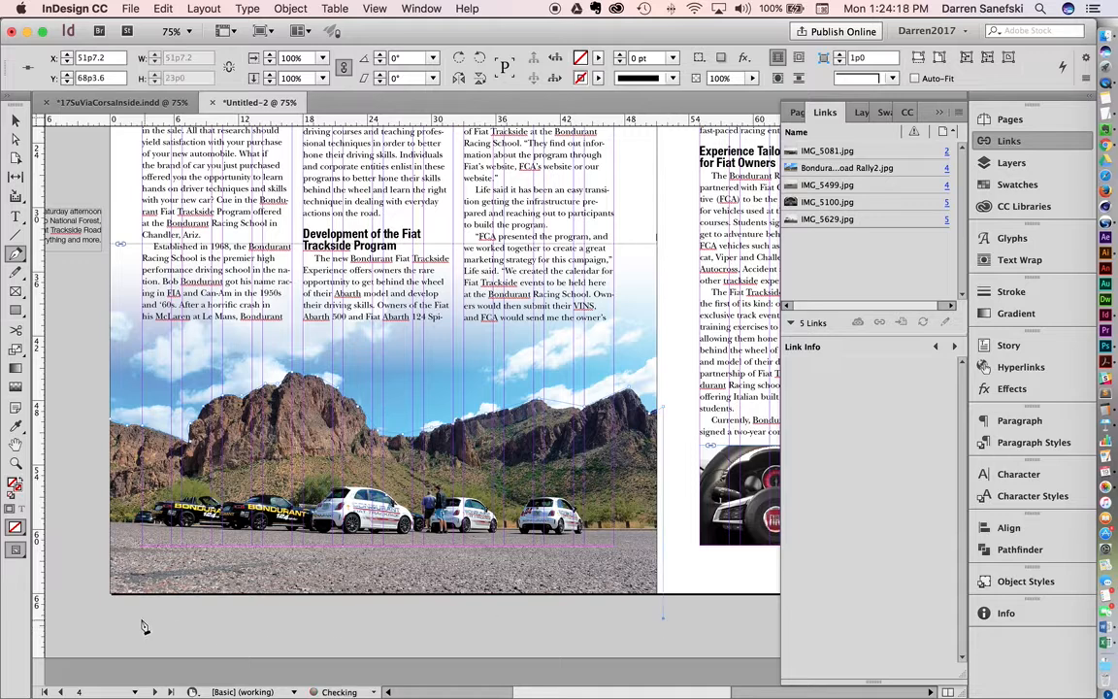
pyautogui.click(88, 374)
pyautogui.click(111, 420)
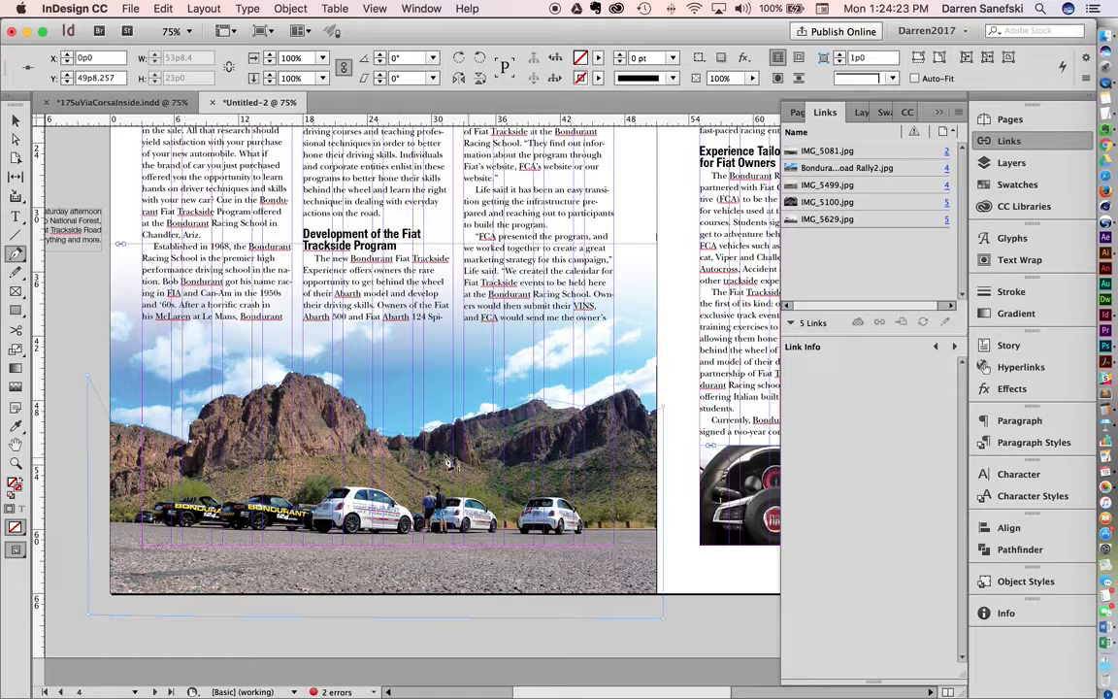
pyautogui.click(15, 119)
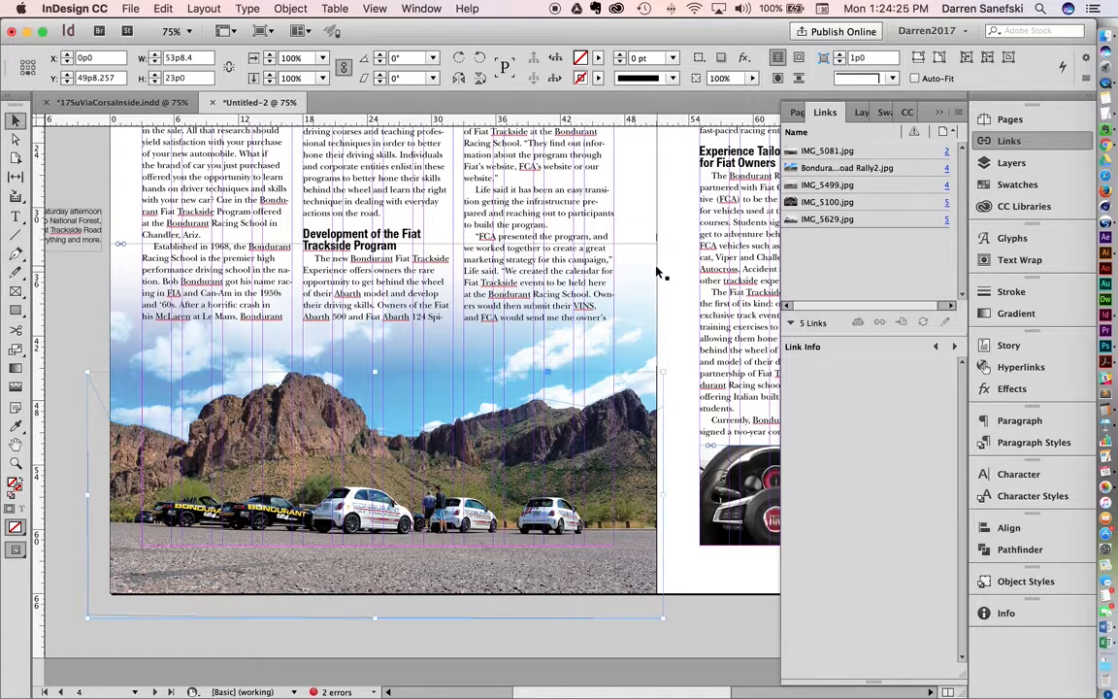
# Step: Turn off text wrap on the mountain photo frame on page 4
pyautogui.click(583, 243)
pyautogui.click(1020, 259)
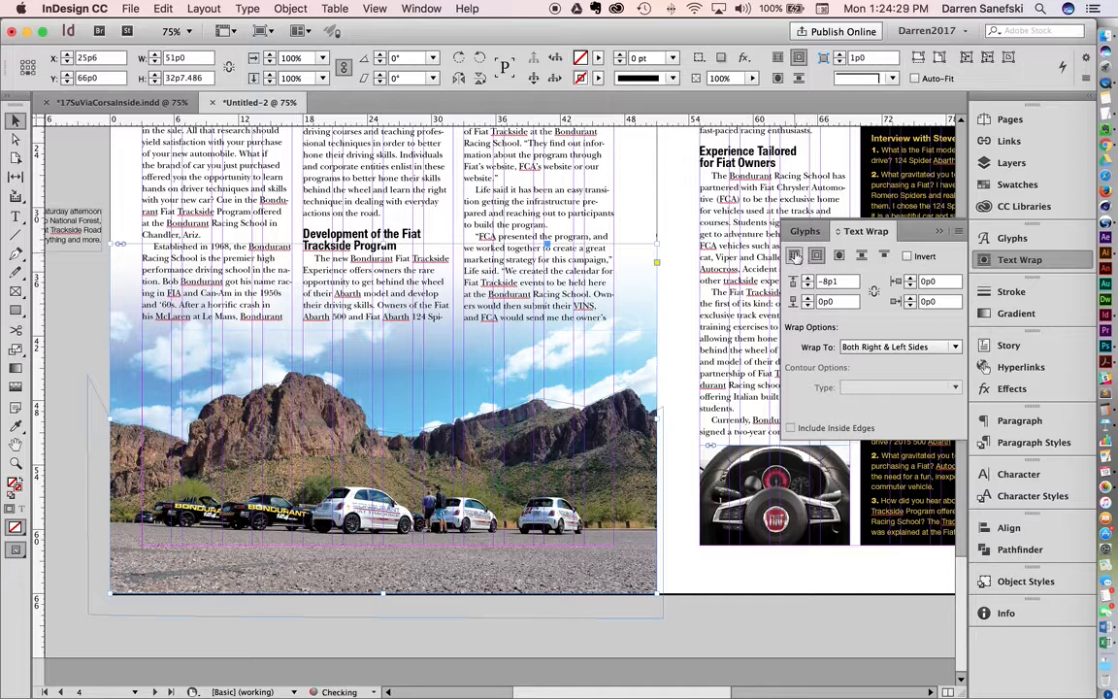
pyautogui.click(794, 254)
# Step: Wrap the text around the object shape of the pen-drawn ridge outline on page 4 with a 1p0 offset
pyautogui.click(665, 428)
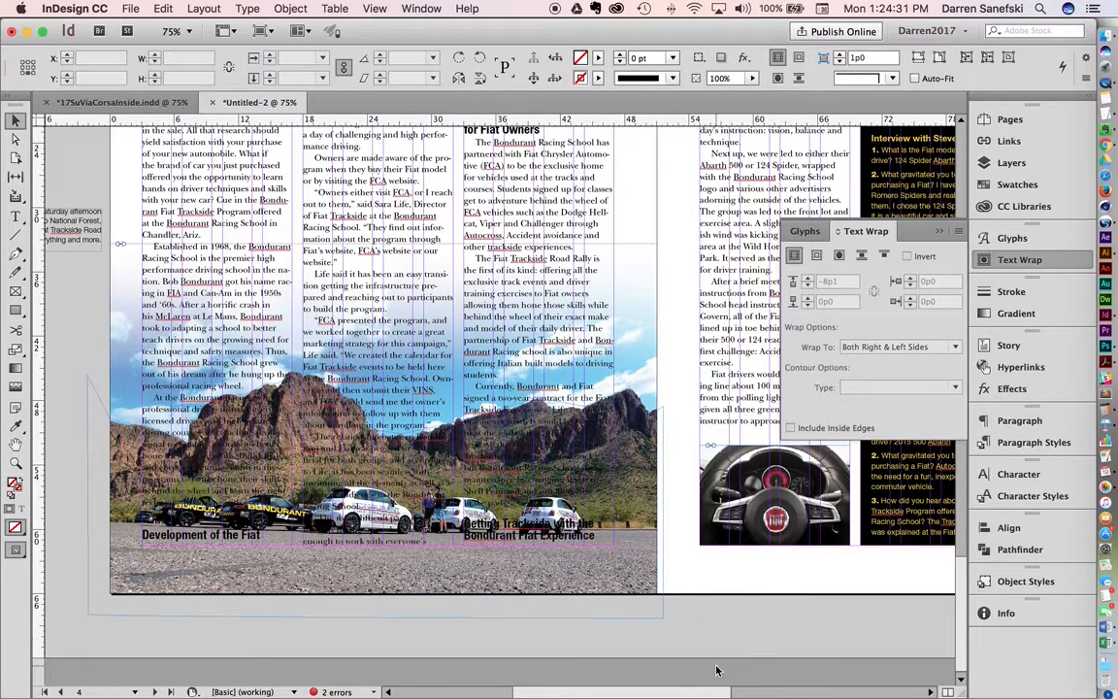
pyautogui.click(665, 424)
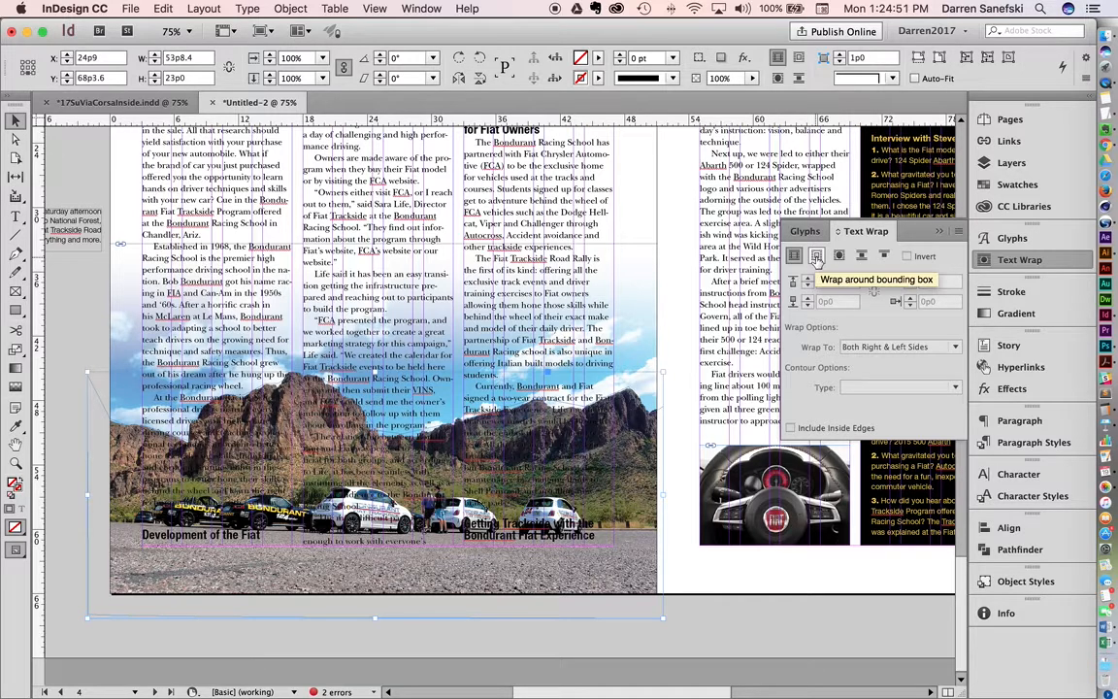
pyautogui.click(816, 256)
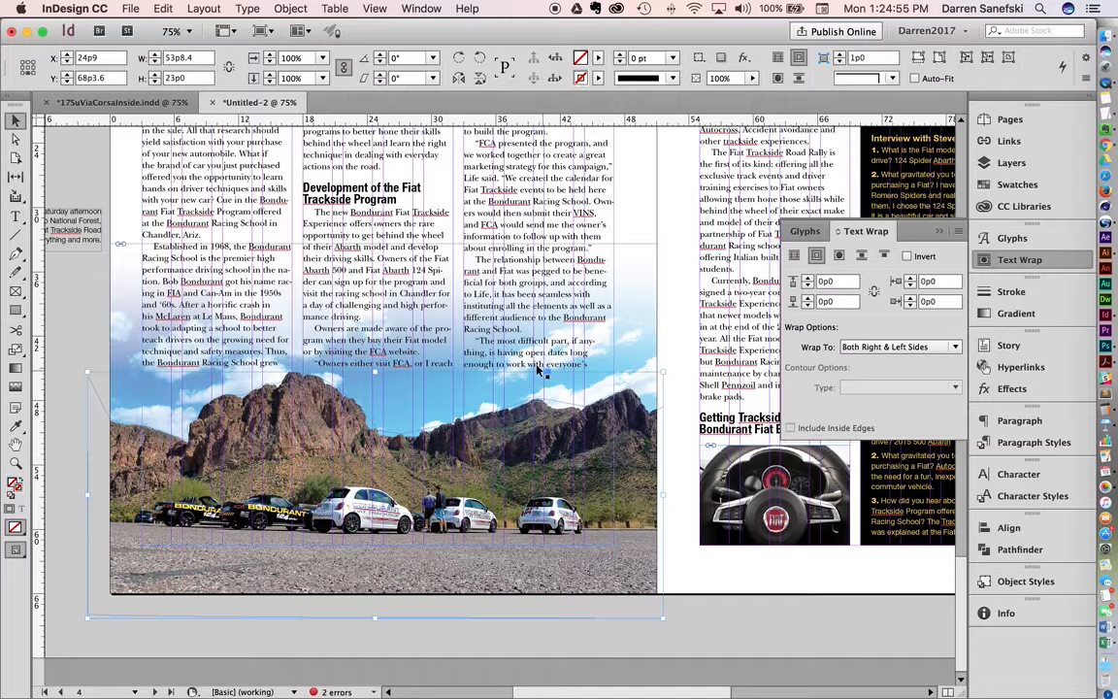
pyautogui.click(840, 256)
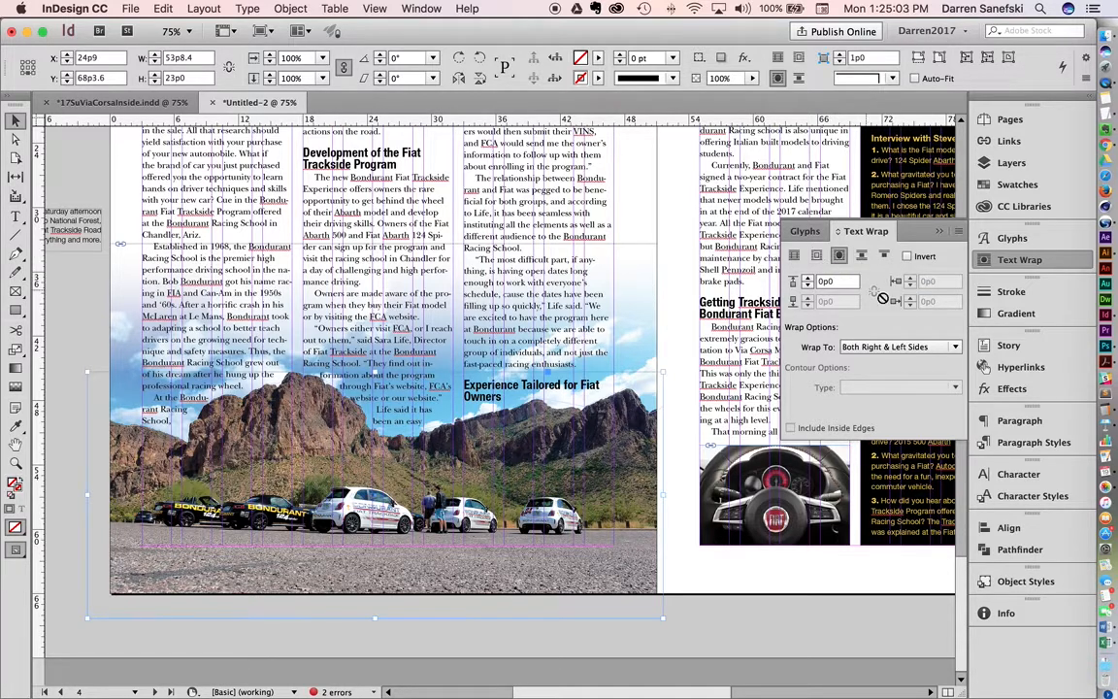
pyautogui.click(841, 282)
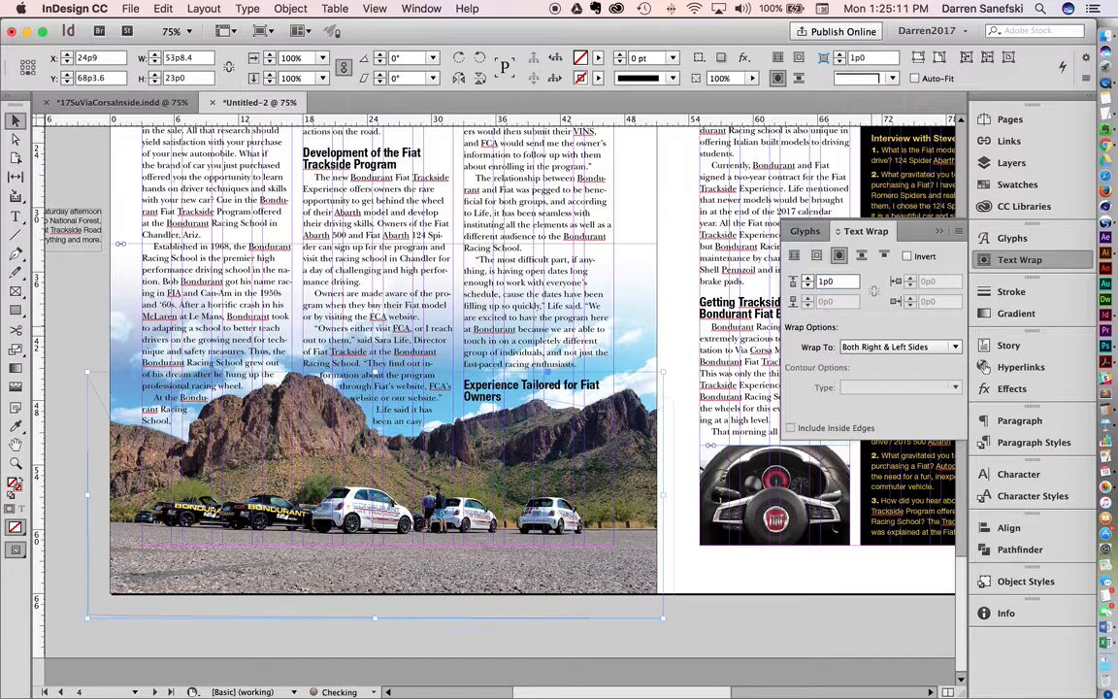
pyautogui.press('Return')
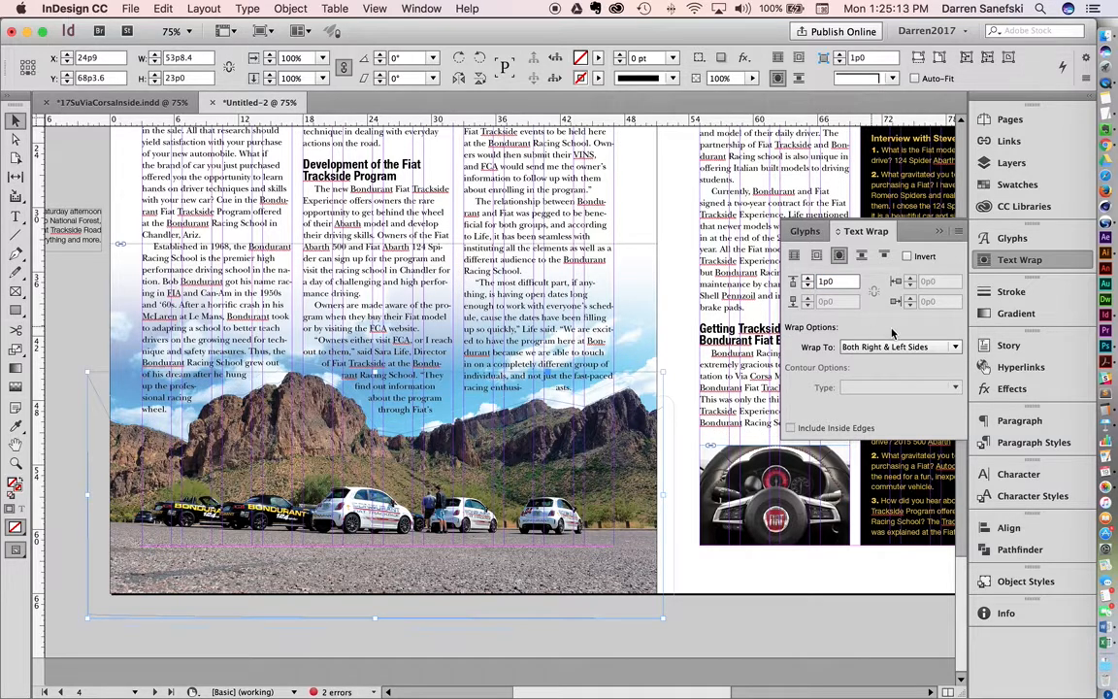
# Step: Increase the text wrap offset of the ridge outline to 3p0
pyautogui.doubleClick(841, 284)
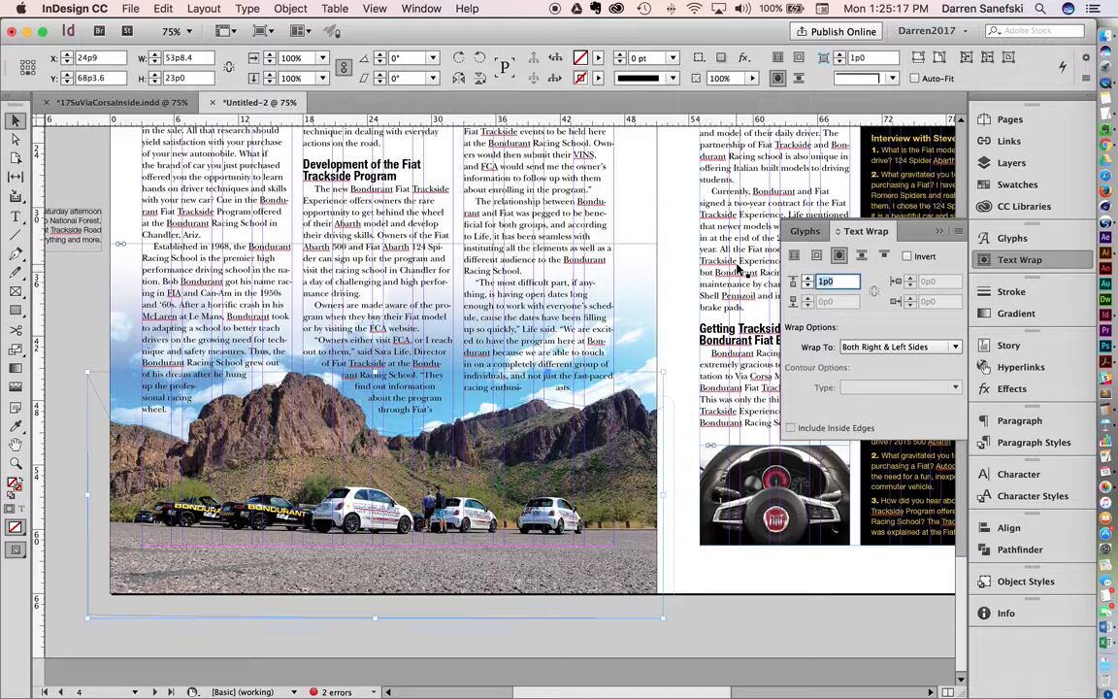
pyautogui.press('Up')
pyautogui.press('Up')
pyautogui.hotkey('shift', 'Up')
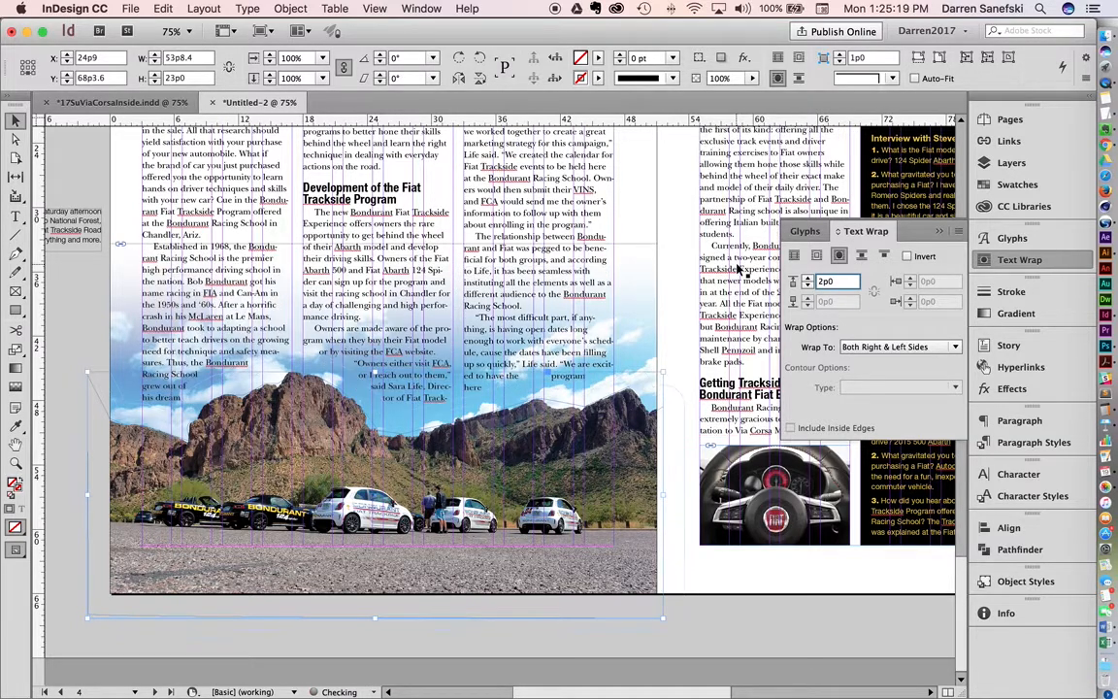
pyautogui.hotkey('shift', 'Up')
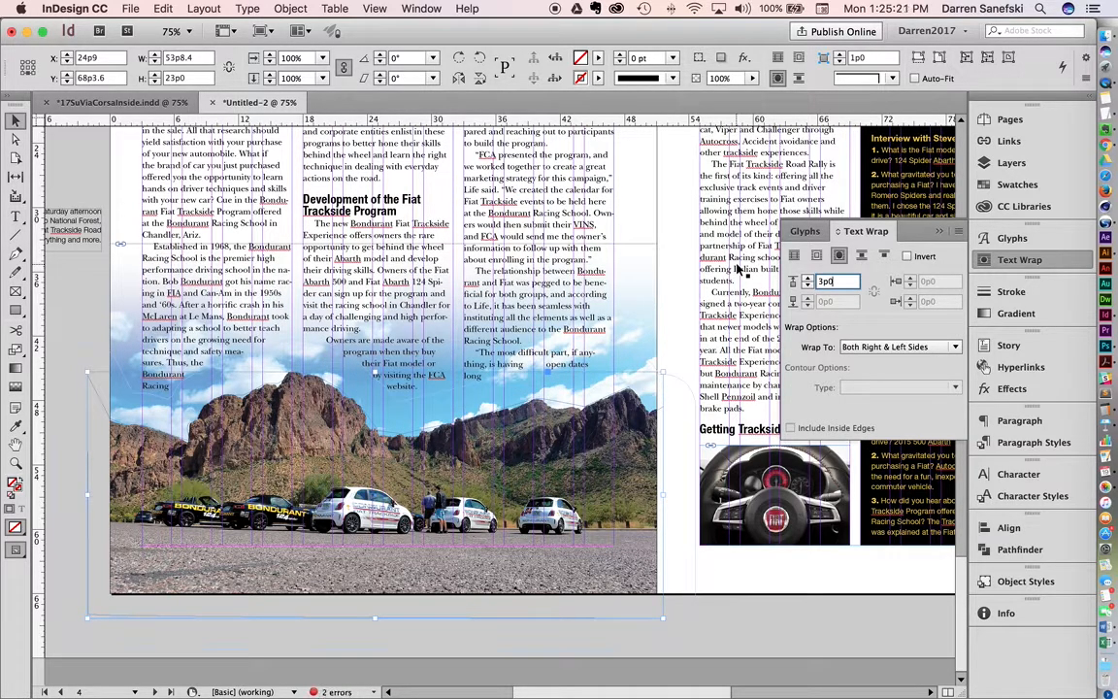
pyautogui.hotkey('shift', 'Up')
pyautogui.hotkey('shift', 'Down')
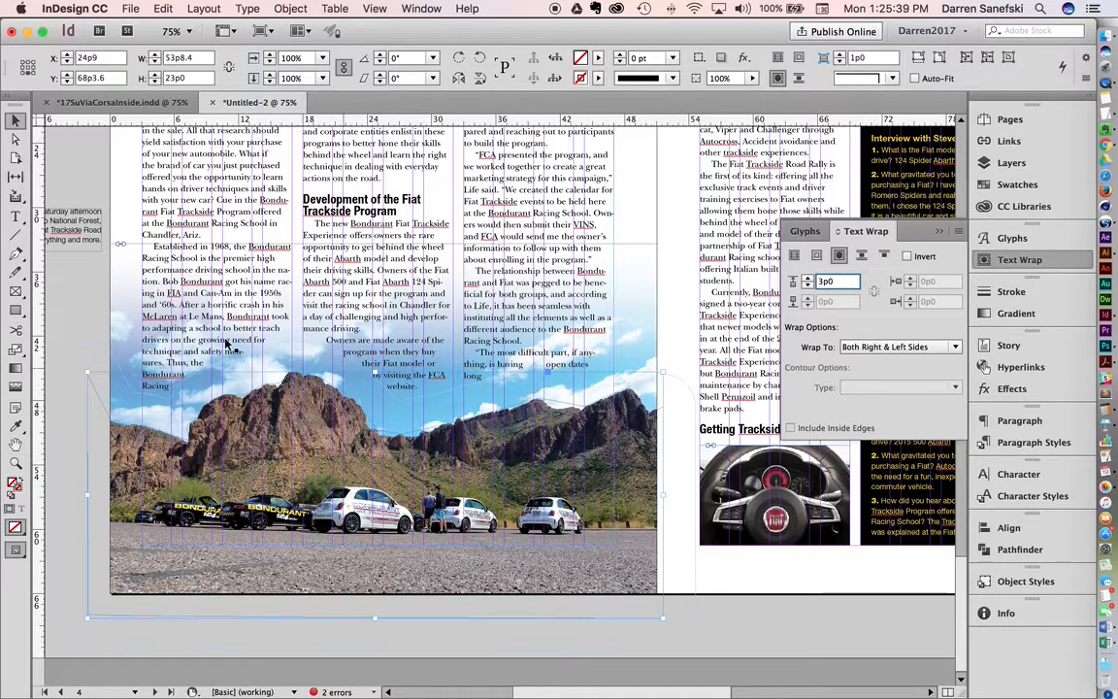
# Step: Try blocking the stray last lines of page 4's third column with a 14p0 by 2p9 rectangle using bounding-box text wrap
pyautogui.click(15, 310)
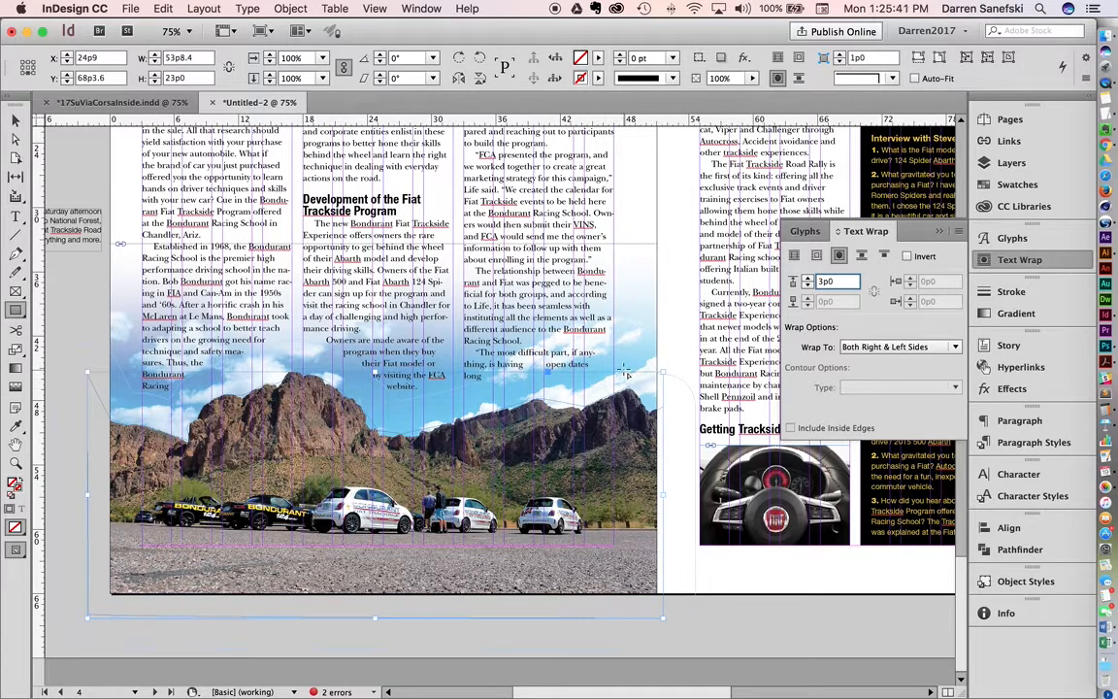
pyautogui.moveTo(618, 371); pyautogui.dragTo(464, 397)
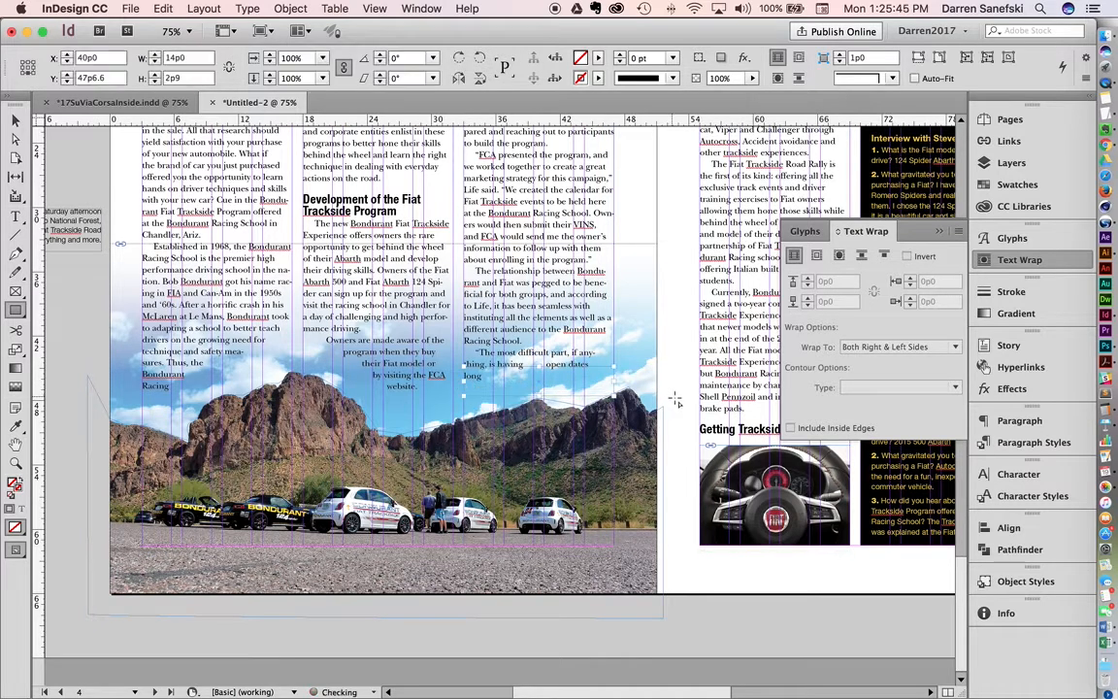
pyautogui.click(815, 255)
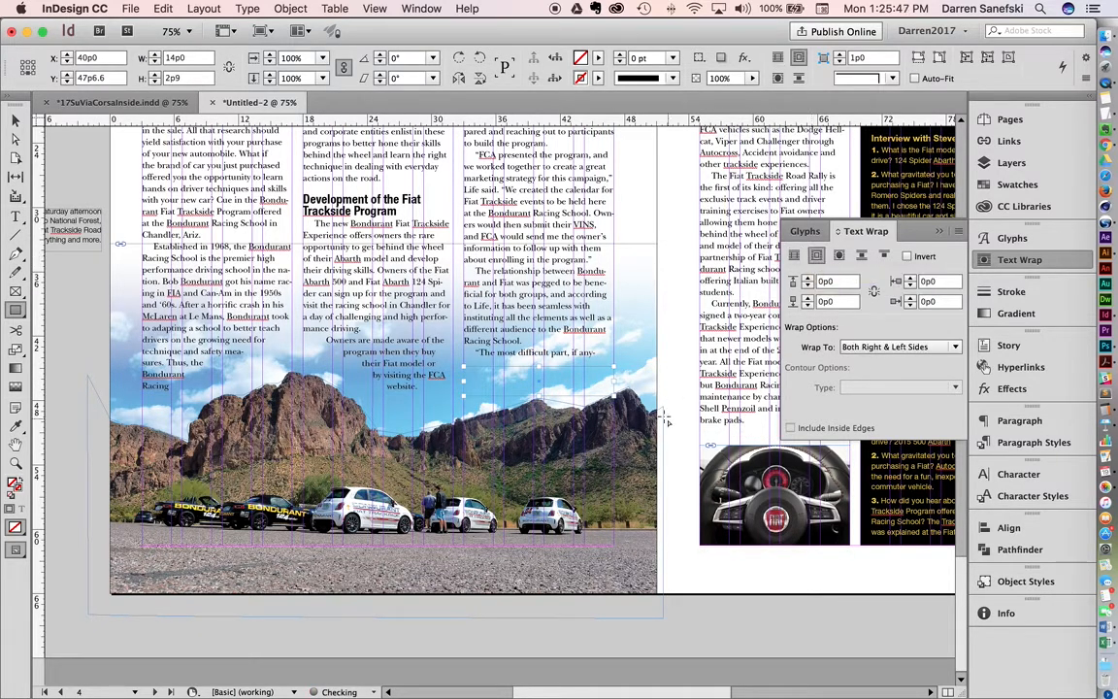
pyautogui.press('super+z')
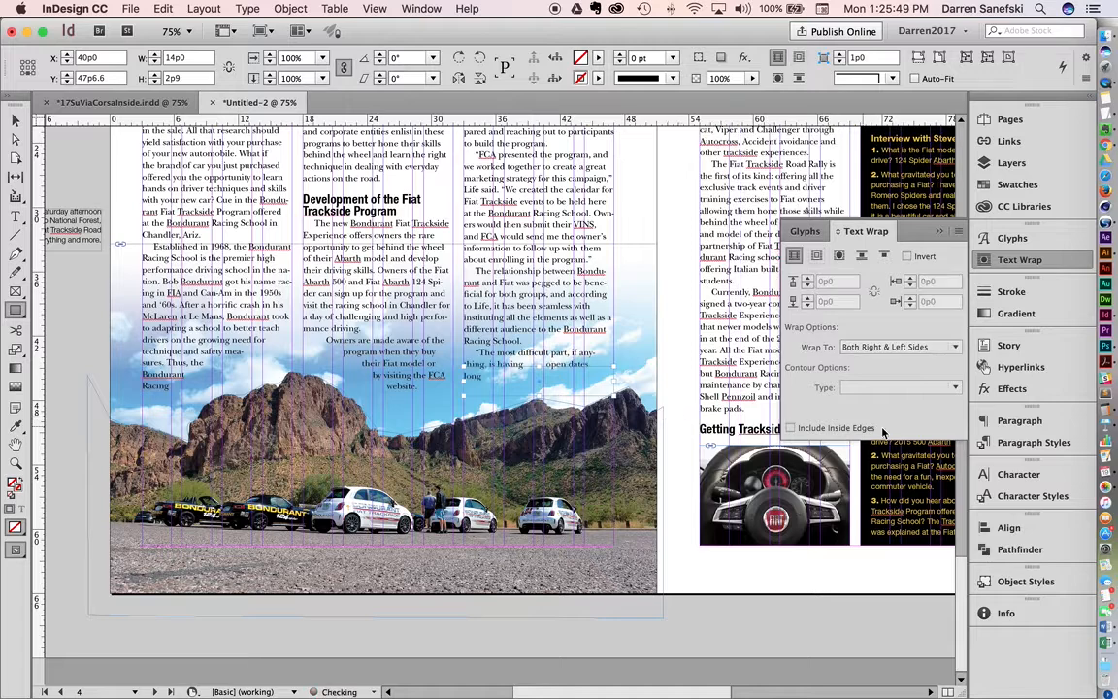
pyautogui.press('super+z')
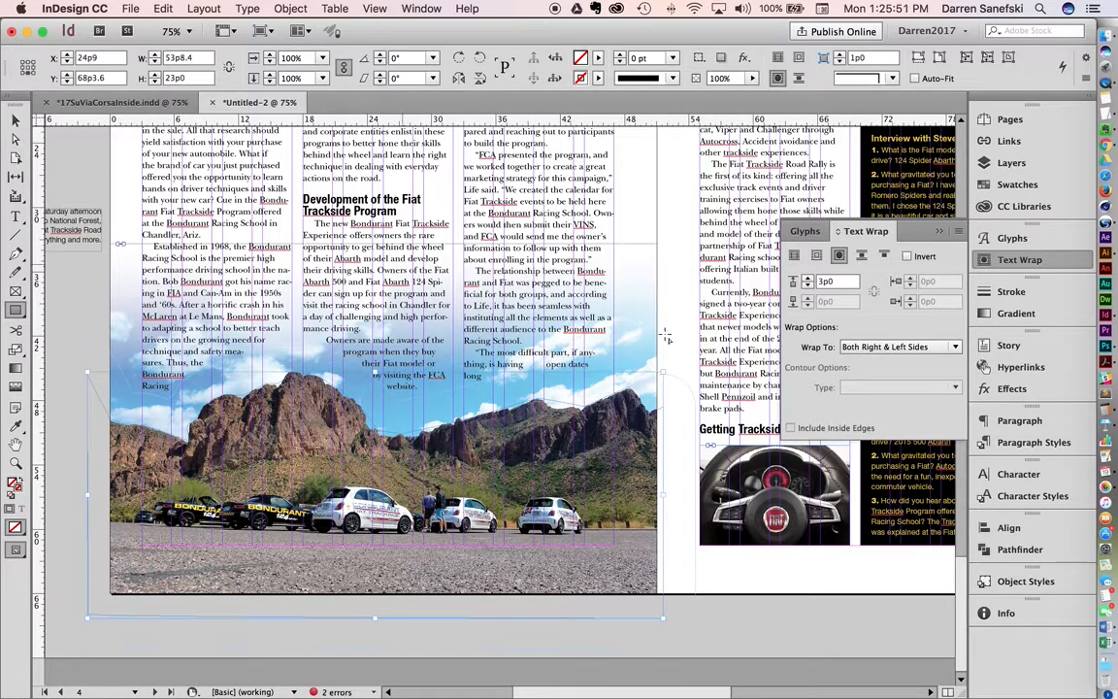
# Step: Lower the wrap boundary point beneath the gap in the third column's last lines to Y 44p11.6 with the Direct Selection tool
pyautogui.keyDown('super'); pyautogui.click(543, 387); pyautogui.keyUp('super')
pyautogui.keyDown('super'); pyautogui.click(552, 388); pyautogui.keyUp('super')
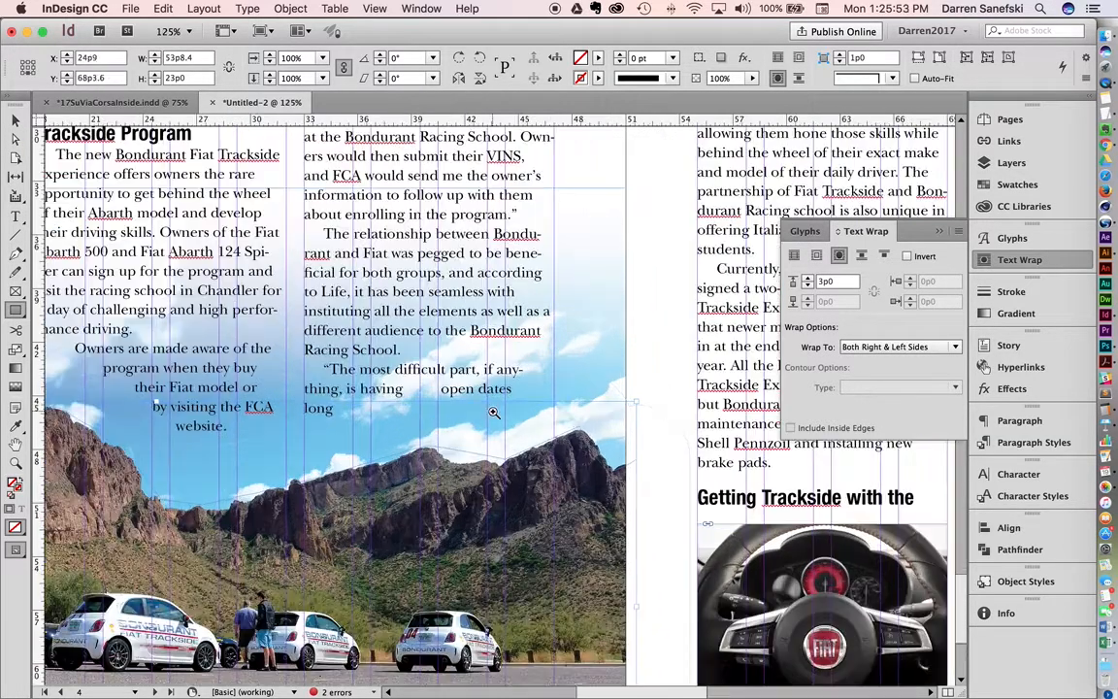
pyautogui.keyDown('super'); pyautogui.click(493, 410); pyautogui.keyUp('super')
pyautogui.keyDown('super'); pyautogui.click(456, 425); pyautogui.keyUp('super')
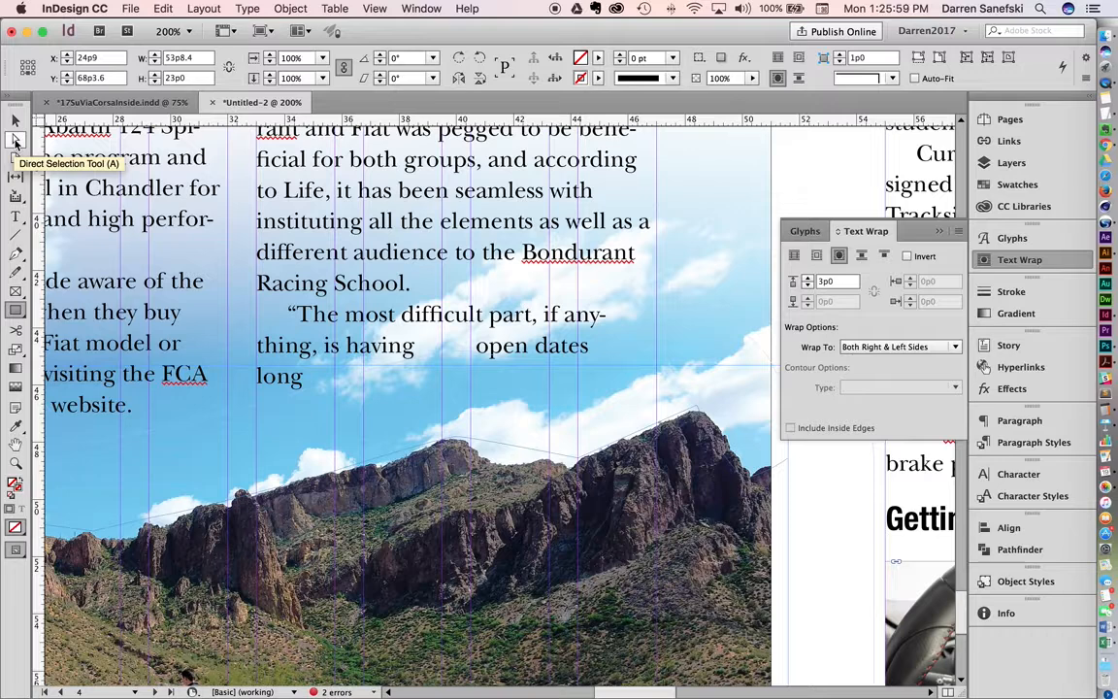
pyautogui.click(15, 142)
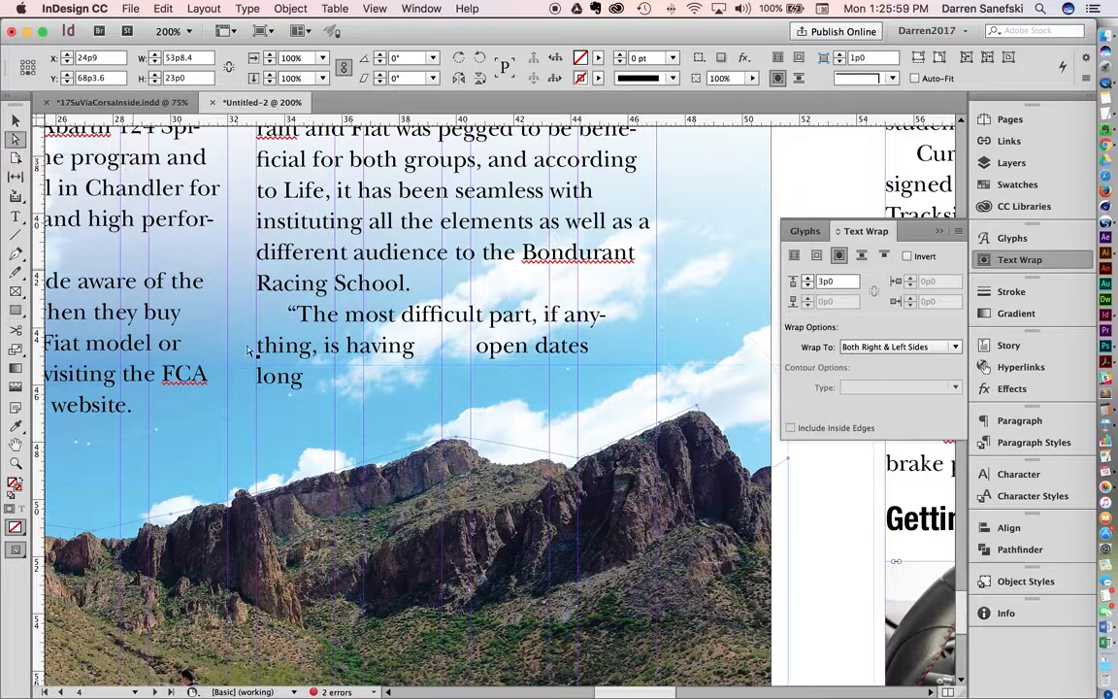
pyautogui.click(473, 367)
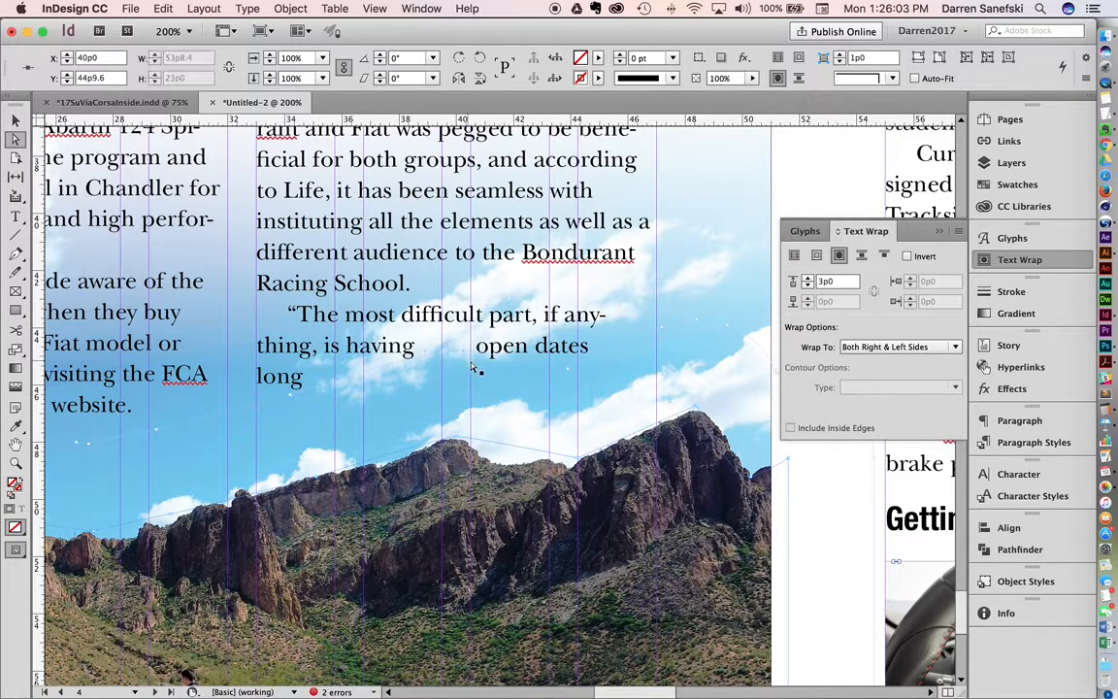
pyautogui.press('Down')
pyautogui.press('Down')
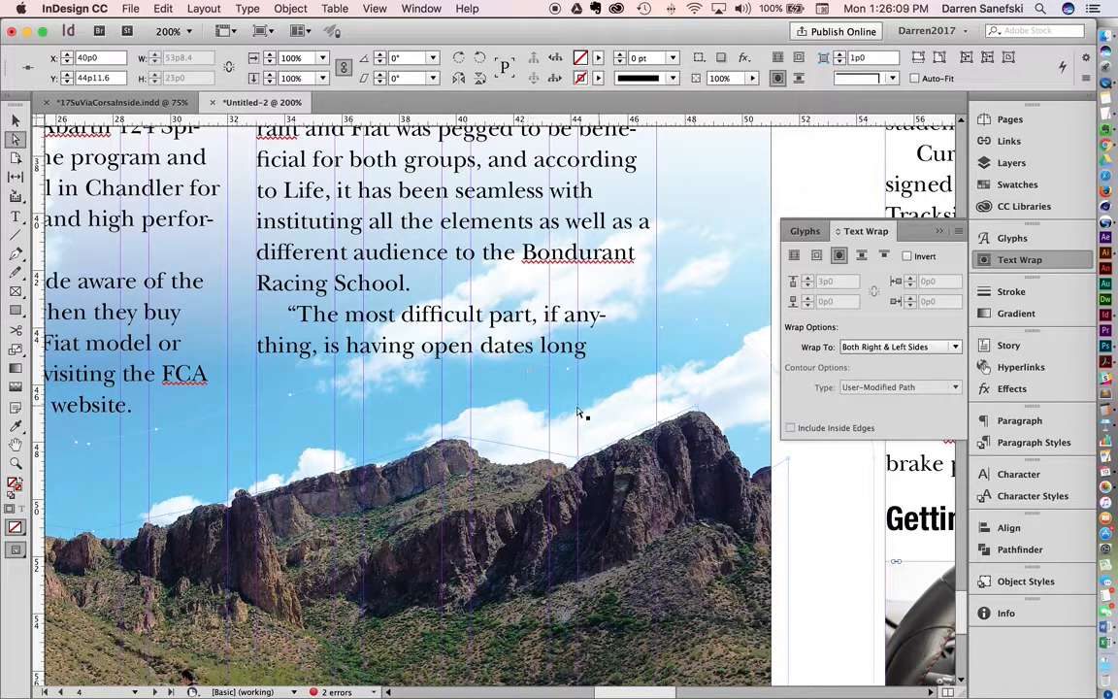
pyautogui.press('super+minus')
pyautogui.press('super+minus')
pyautogui.press('super+minus')
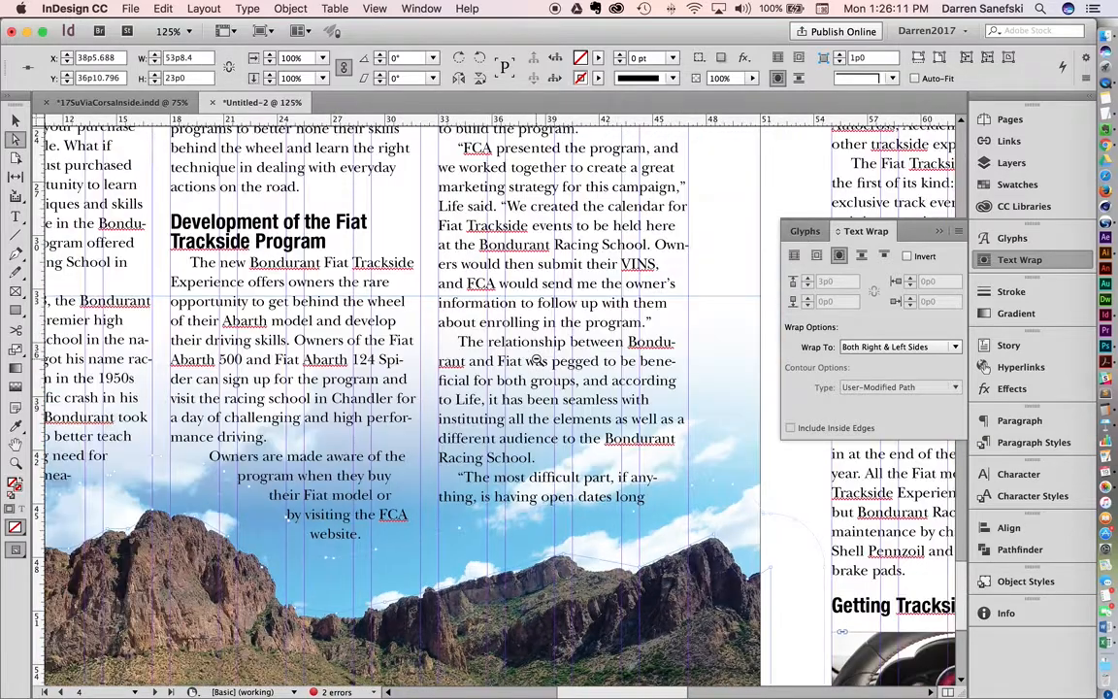
pyautogui.press('super+minus')
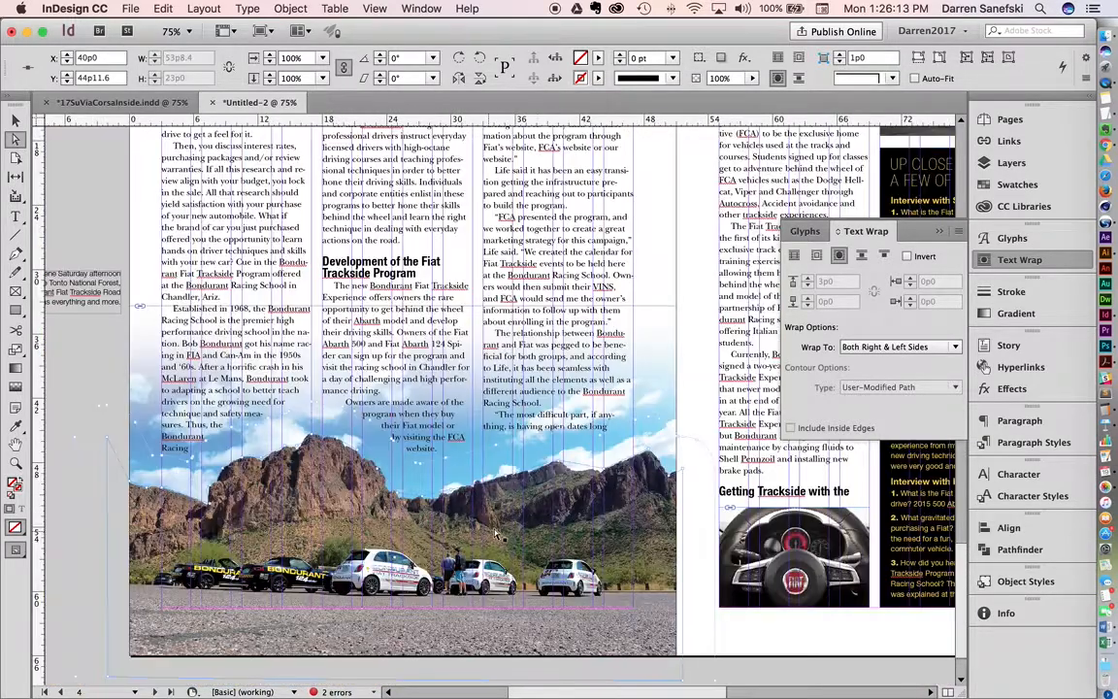